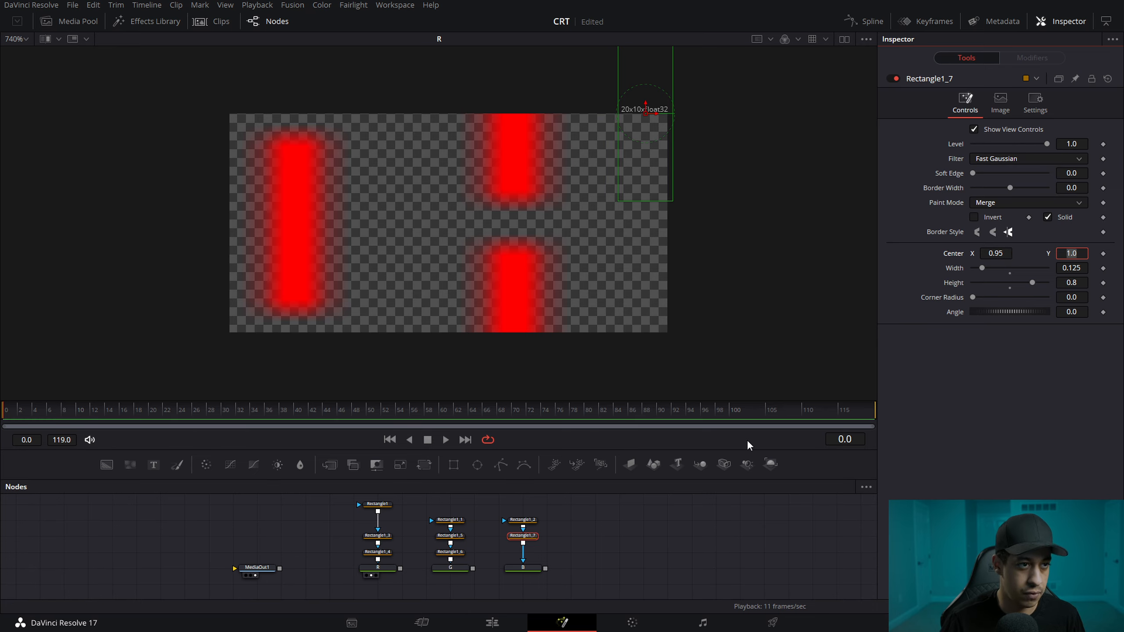
# Step: Paste another rectangle mask into the B chain with Center Y set to 0.0, and view the B and G backgrounds
pyautogui.click(529, 537)
pyautogui.hotkey('ctrl', 'v')
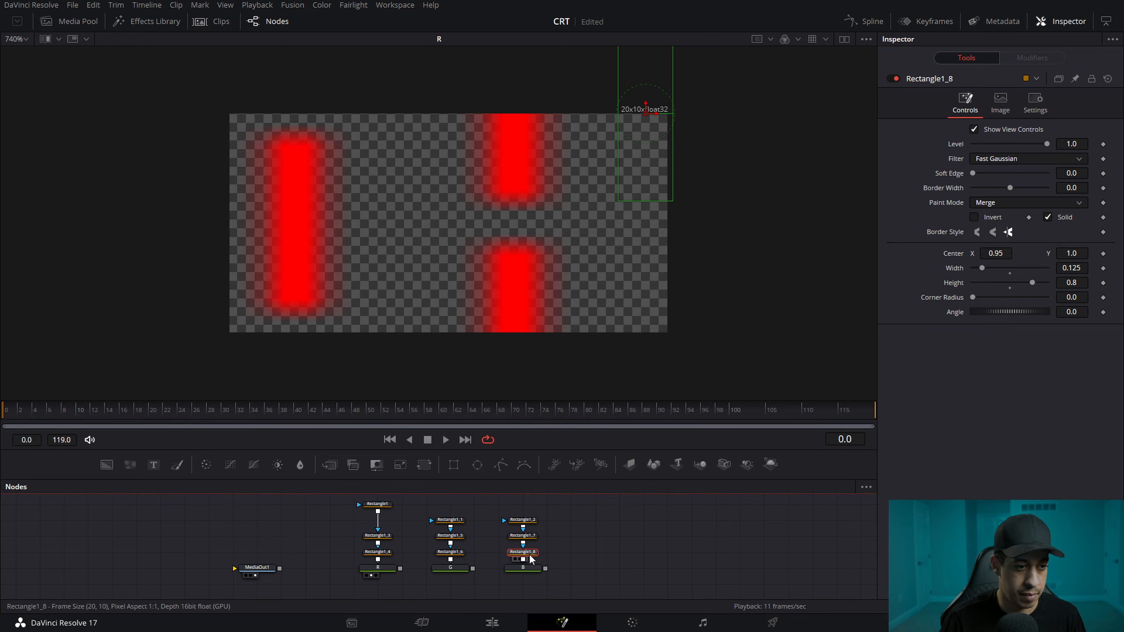
pyautogui.click(1077, 255)
pyautogui.write('0')
pyautogui.press('Return')
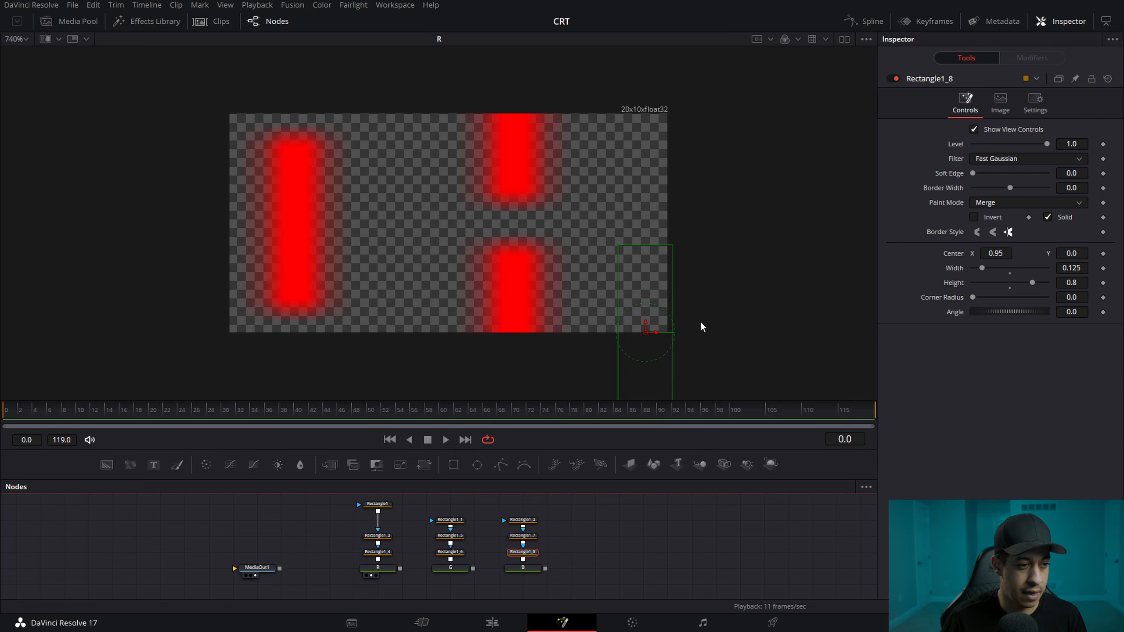
pyautogui.click(513, 575)
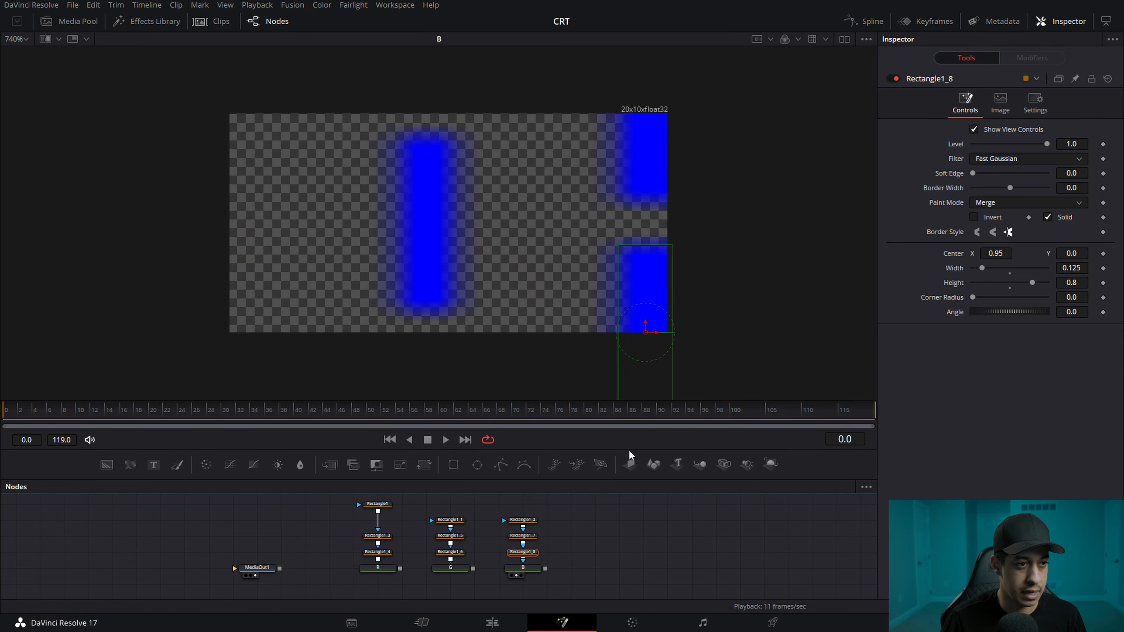
pyautogui.click(441, 575)
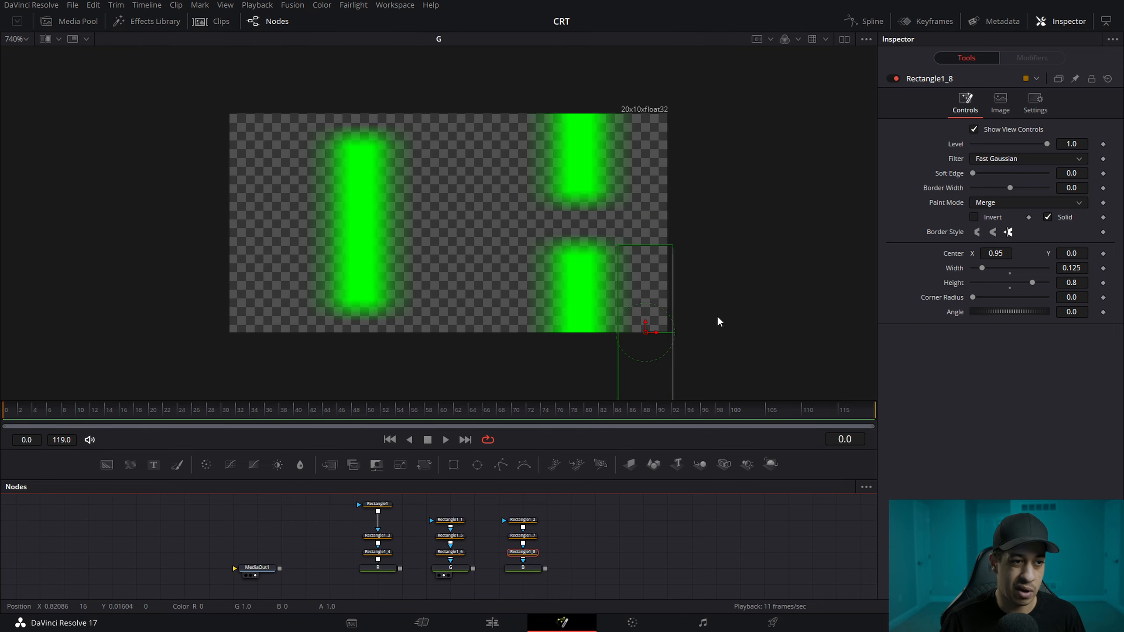
# Step: Enlarge the node graph area, tighten the first rectangle into its R chain, and move MediaOut1 farther from the chains
pyautogui.moveTo(568, 452); pyautogui.dragTo(594, 322)
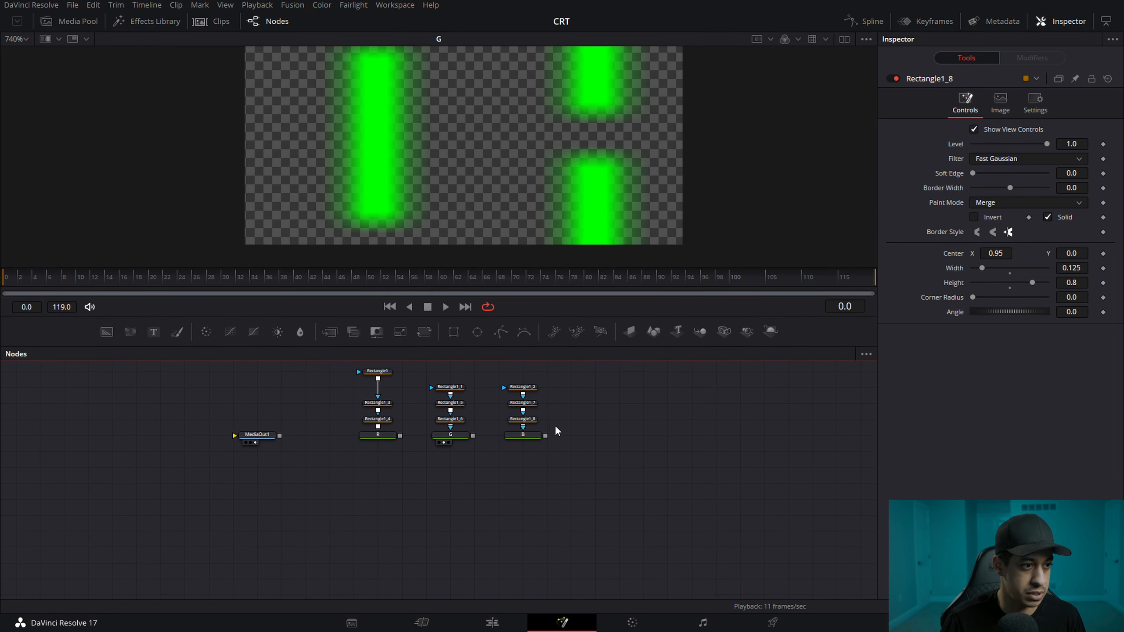
pyautogui.moveTo(392, 406); pyautogui.dragTo(388, 418)
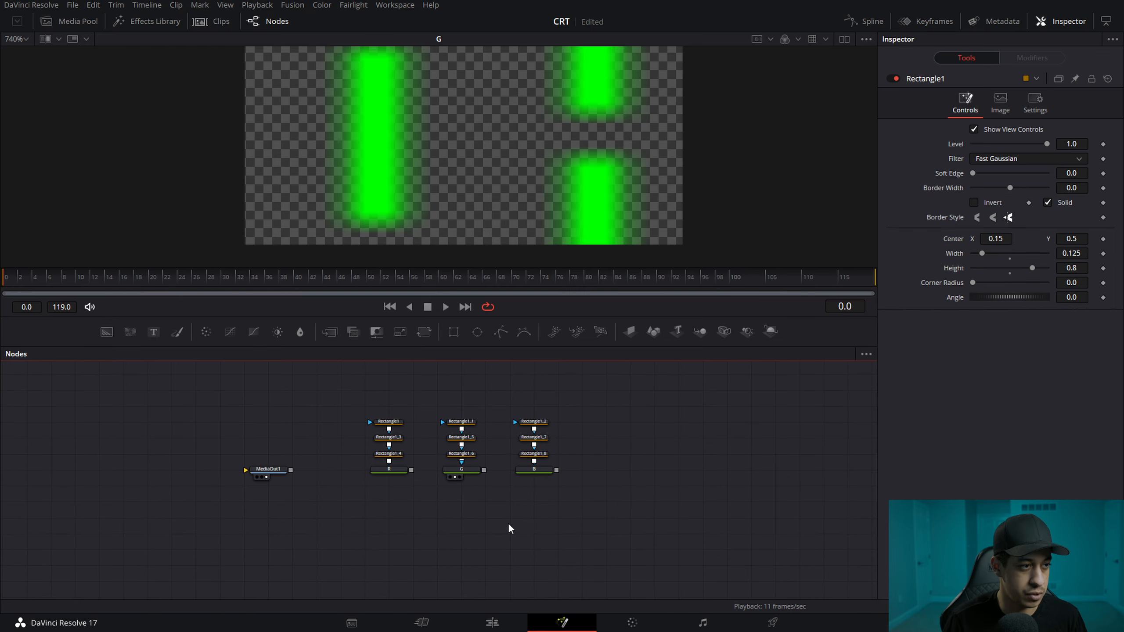
pyautogui.moveTo(267, 470); pyautogui.dragTo(194, 471)
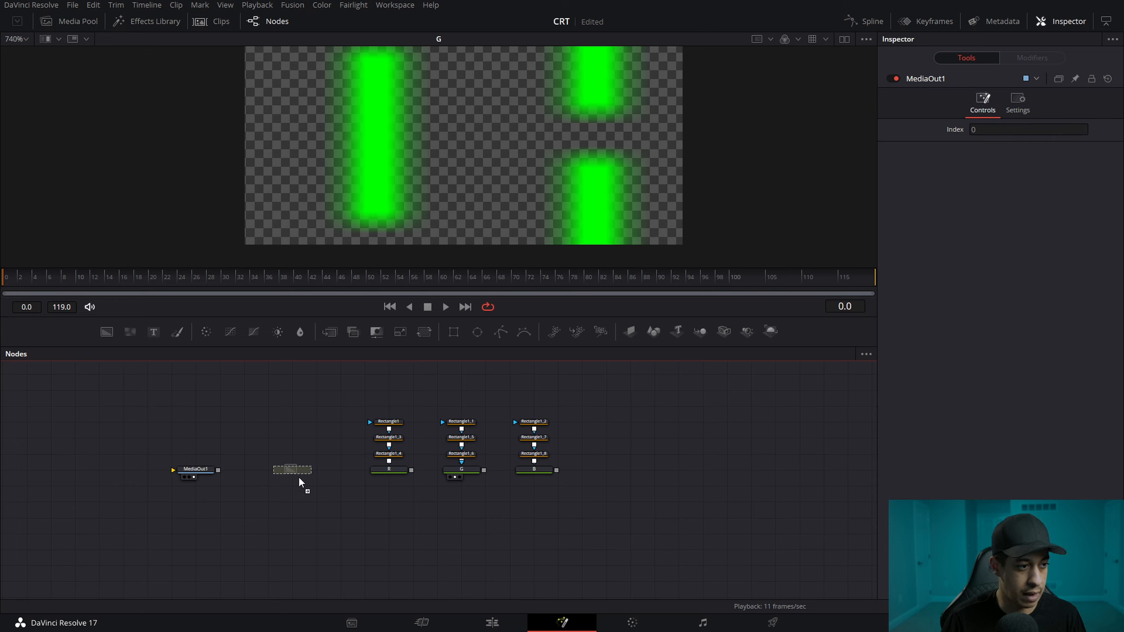
# Step: Add a Background node with Alpha 0.0 named Blank beside the R chain and save the project
pyautogui.moveTo(299, 482); pyautogui.dragTo(297, 485)
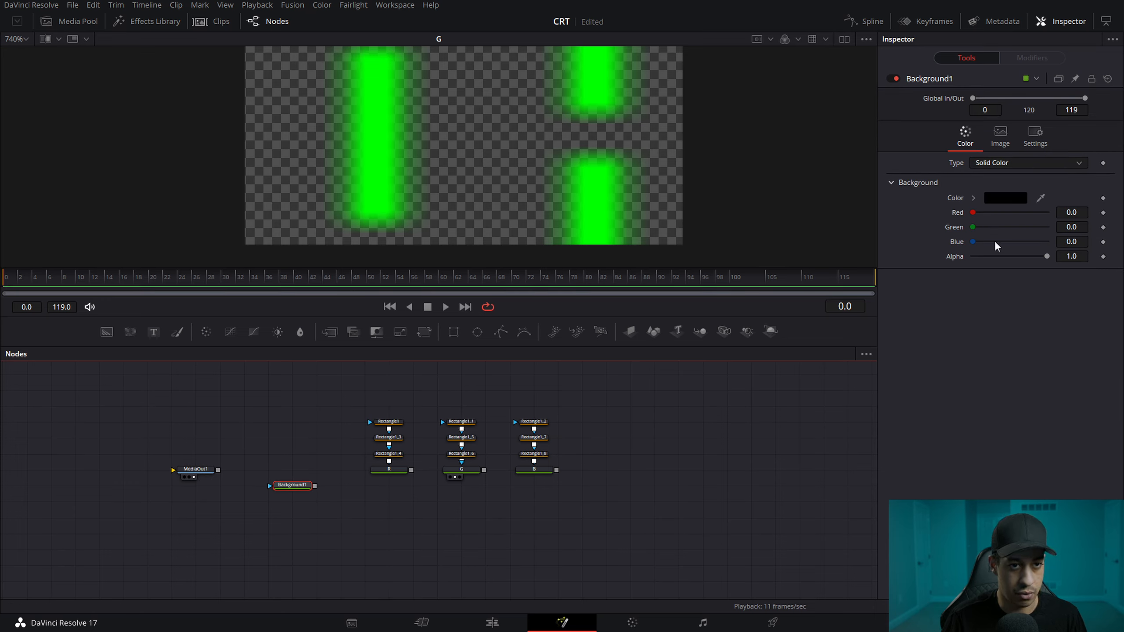
pyautogui.moveTo(1046, 257); pyautogui.dragTo(842, 276)
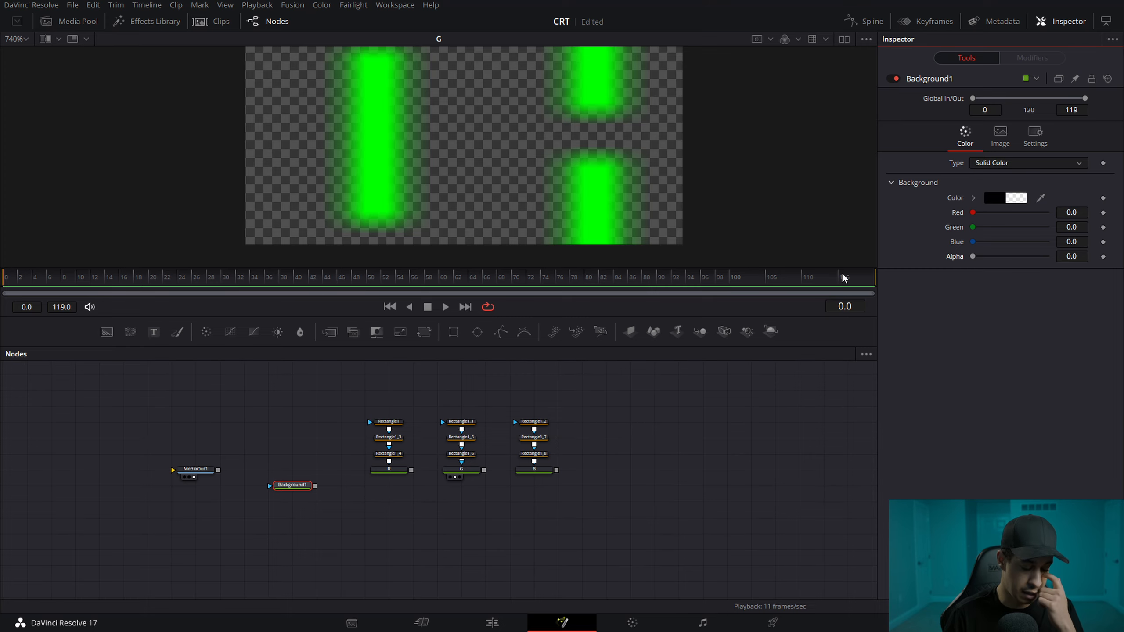
pyautogui.press('F2')
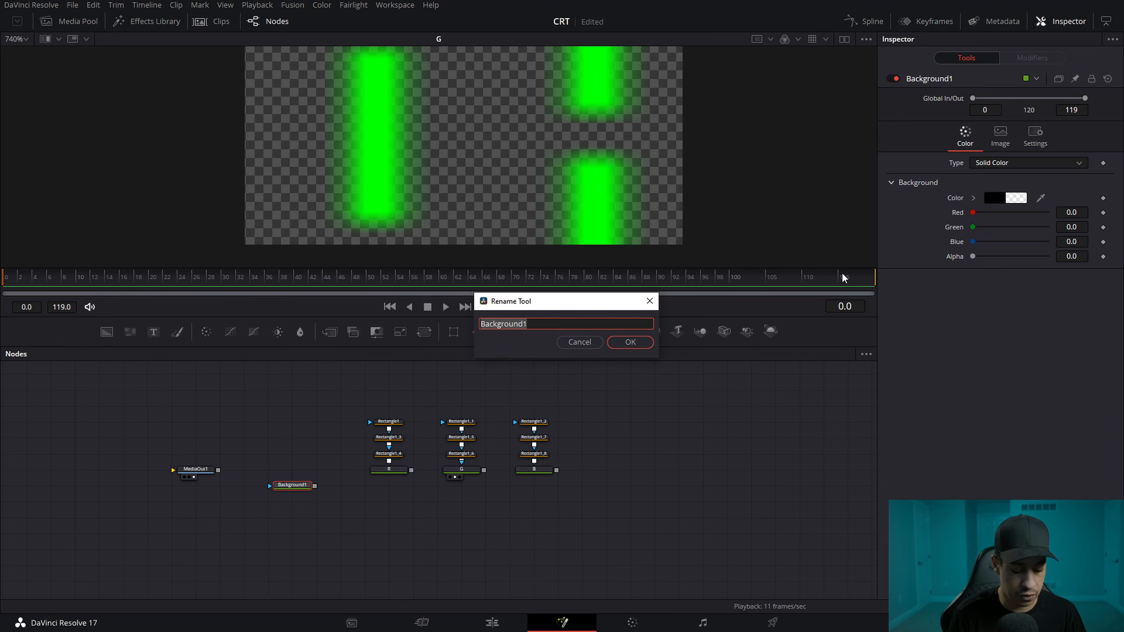
pyautogui.write('Blank')
pyautogui.press('Return')
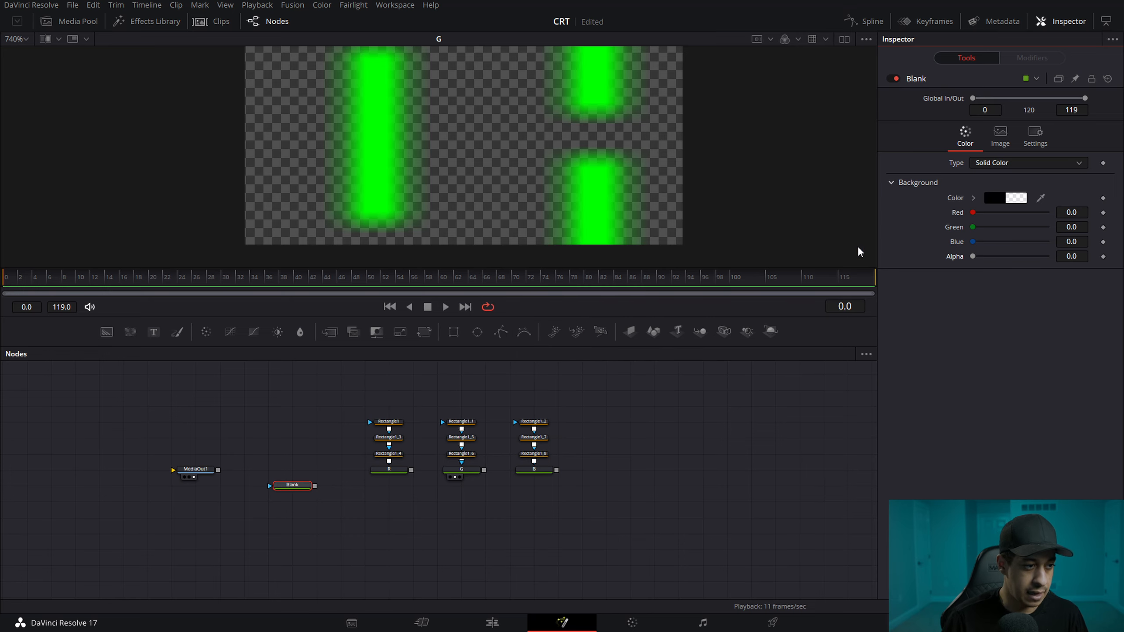
pyautogui.hotkey('ctrl', 's')
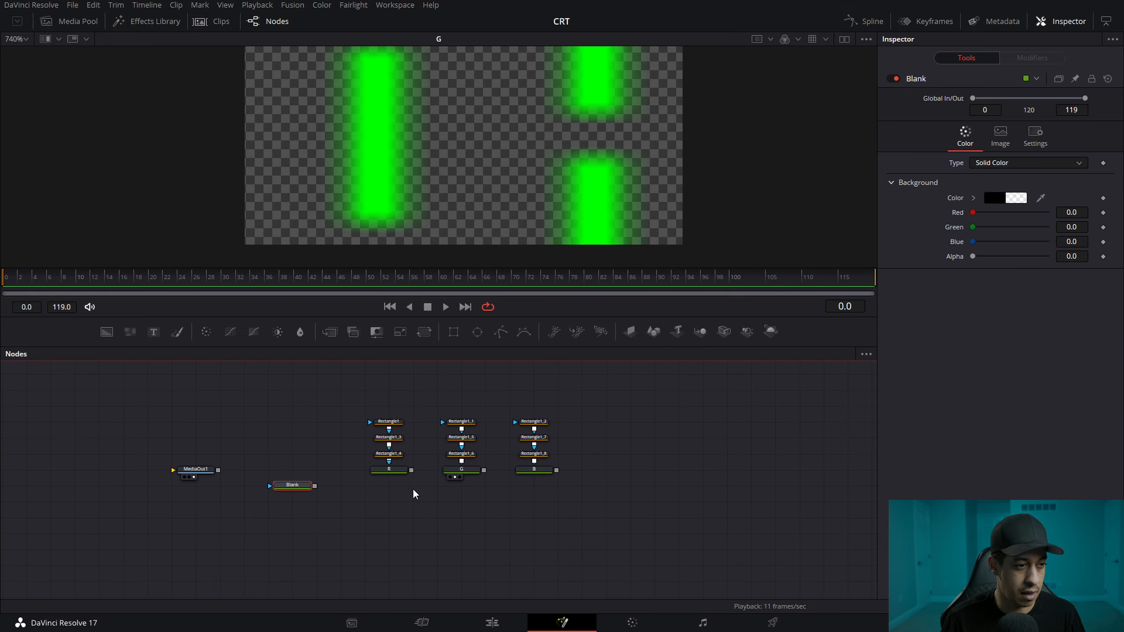
# Step: Merge R over the Blank background and view the merge result, fitted and zoomed in on the red pattern
pyautogui.moveTo(411, 470); pyautogui.dragTo(314, 486)
pyautogui.moveTo(397, 487); pyautogui.dragTo(395, 55)
pyautogui.click(18, 39)
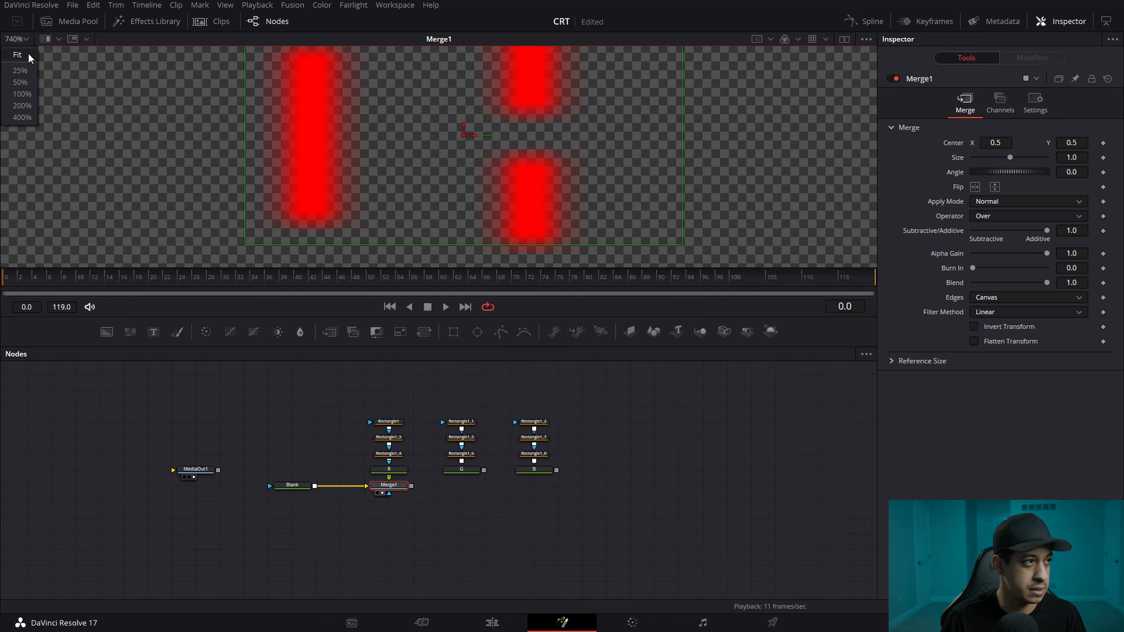
pyautogui.click(18, 55)
pyautogui.click(690, 452)
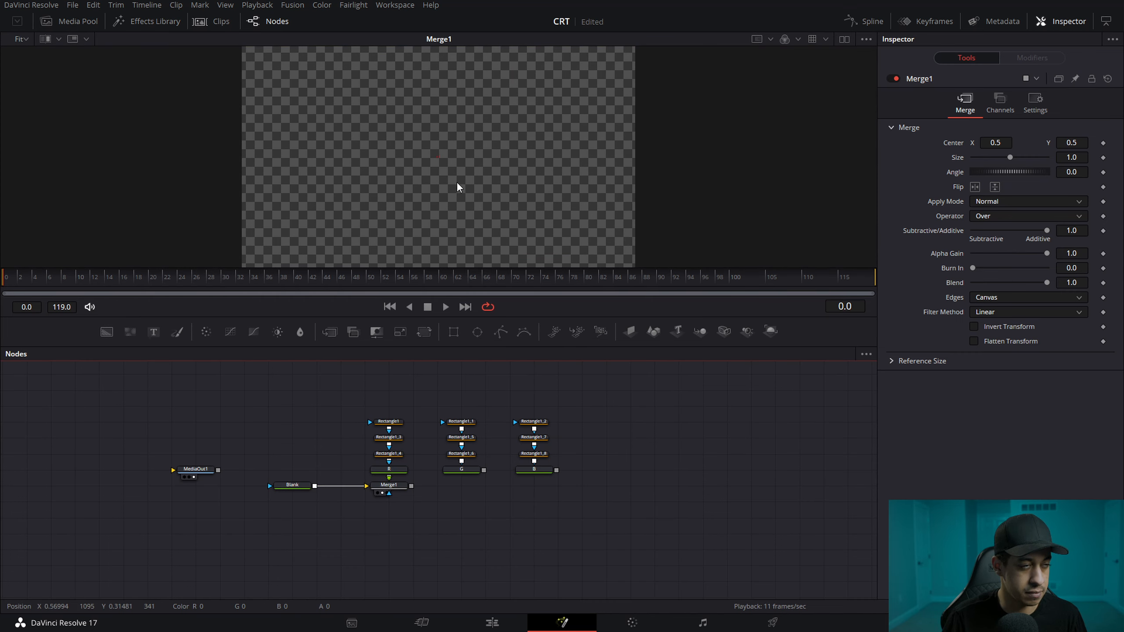
pyautogui.scroll(2, 441, 170)
pyautogui.moveTo(475, 111); pyautogui.dragTo(477, 187)
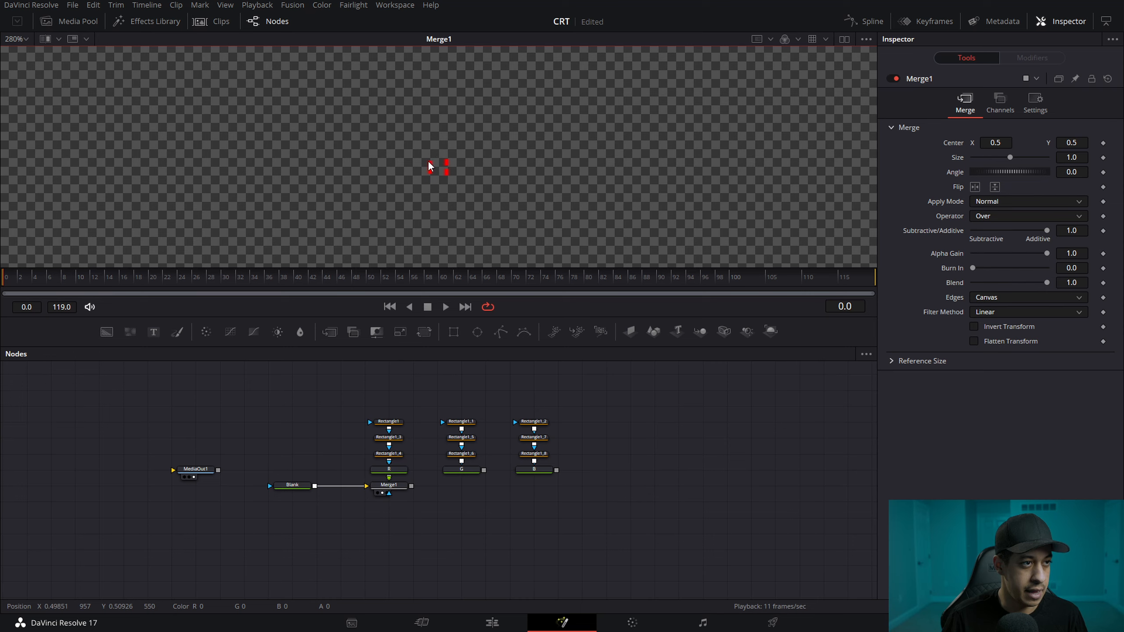
# Step: Set the edge mode of the R merge to Wrap so the red pattern tiles across the frame
pyautogui.click(392, 491)
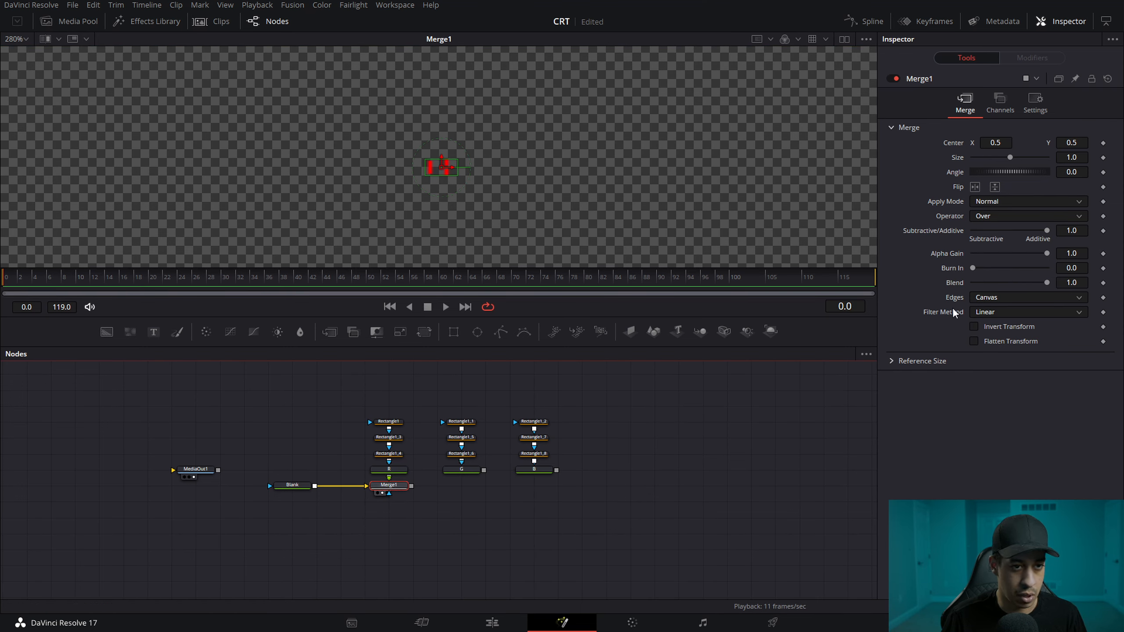
pyautogui.click(989, 298)
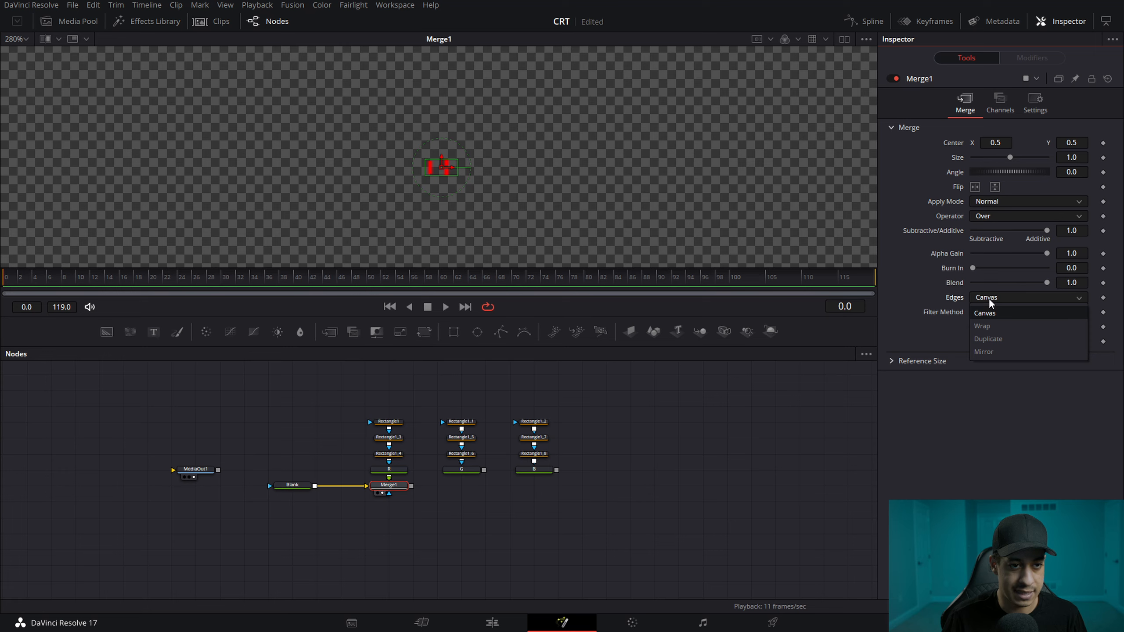
pyautogui.click(992, 329)
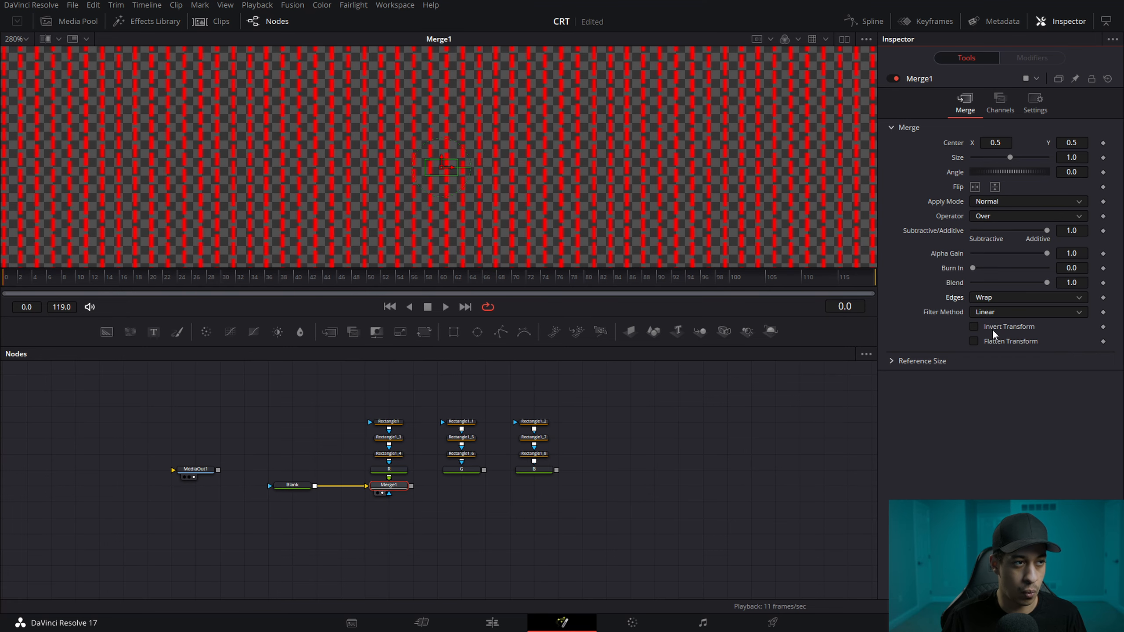
pyautogui.click(730, 445)
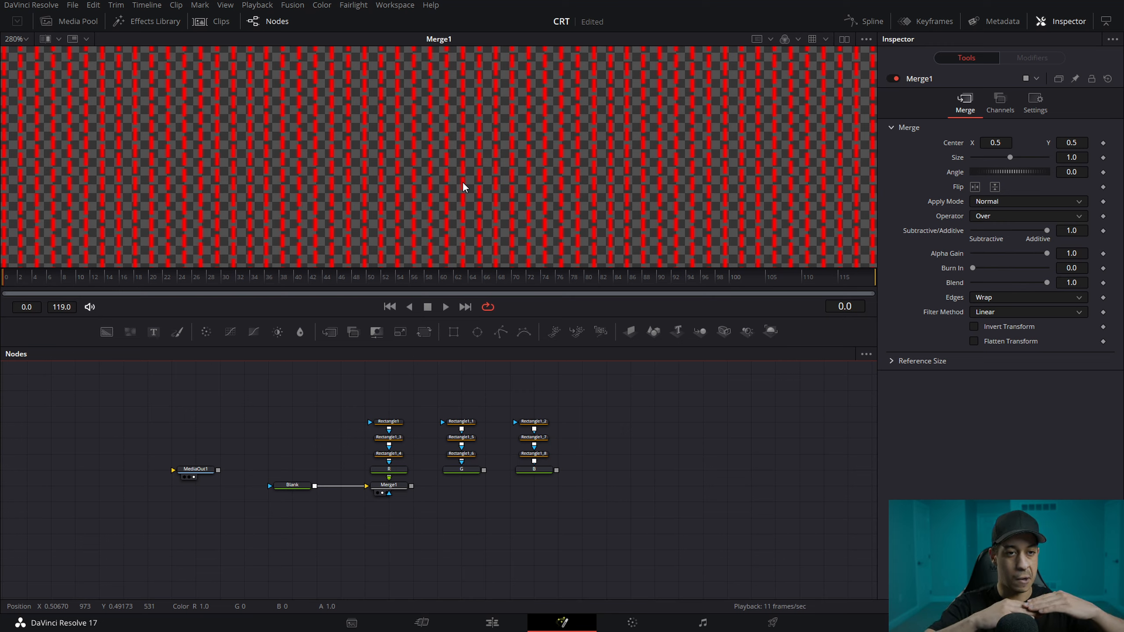
# Step: Try Mirror as the edge mode of the R merge and return it to Wrap
pyautogui.click(1007, 296)
pyautogui.click(1001, 350)
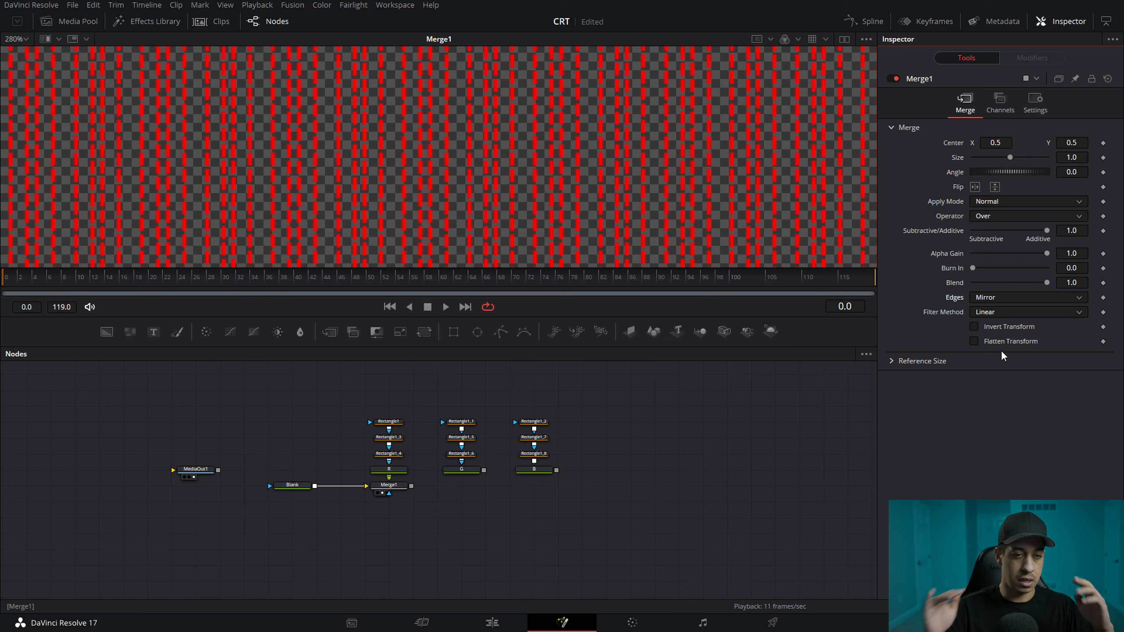
pyautogui.click(1012, 302)
pyautogui.click(998, 323)
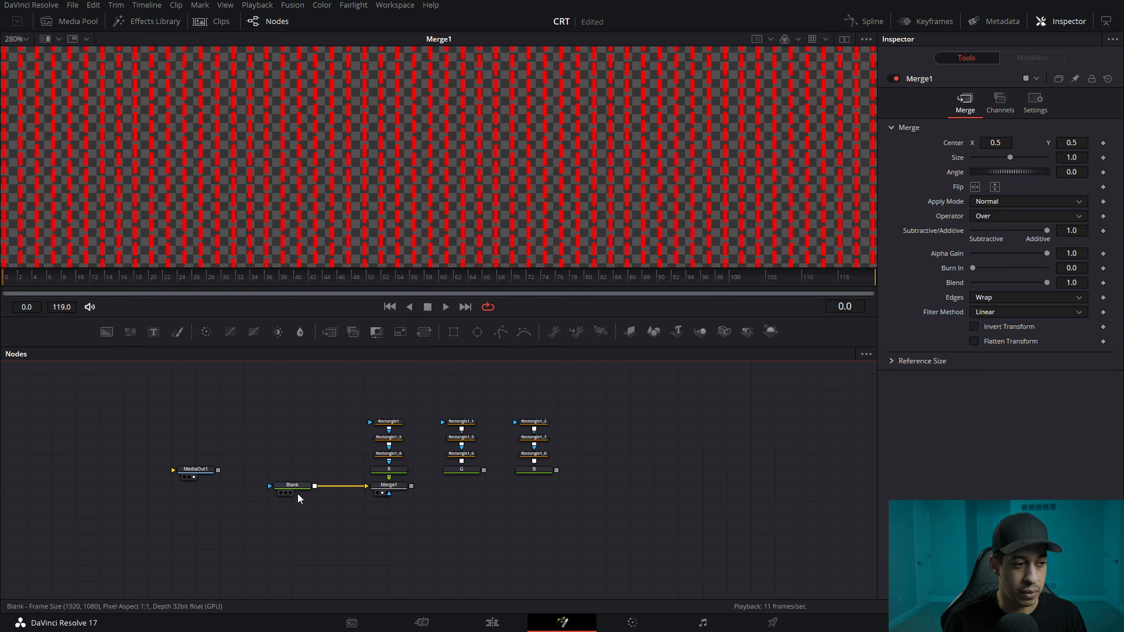
# Step: Reposition Merge1 farther below R and place the Blank node just above and beside it
pyautogui.moveTo(297, 485); pyautogui.dragTo(325, 472)
pyautogui.moveTo(389, 490); pyautogui.dragTo(393, 525)
pyautogui.moveTo(319, 470); pyautogui.dragTo(326, 492)
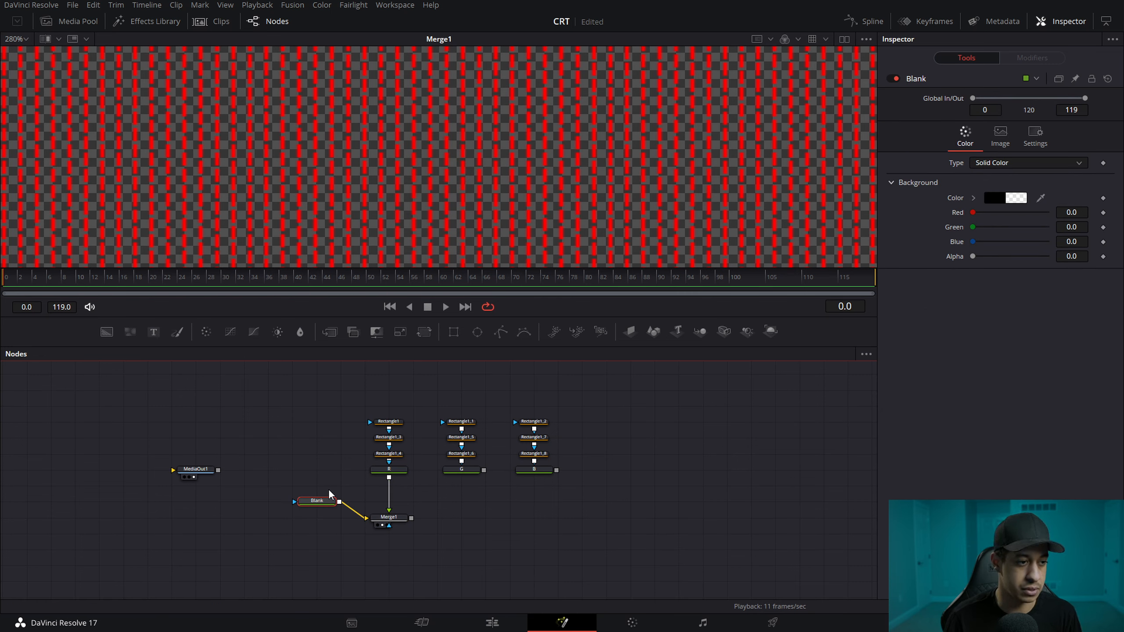
# Step: Merge G with the Blank background and set the new merge's edge mode to Wrap
pyautogui.moveTo(484, 471); pyautogui.dragTo(337, 504)
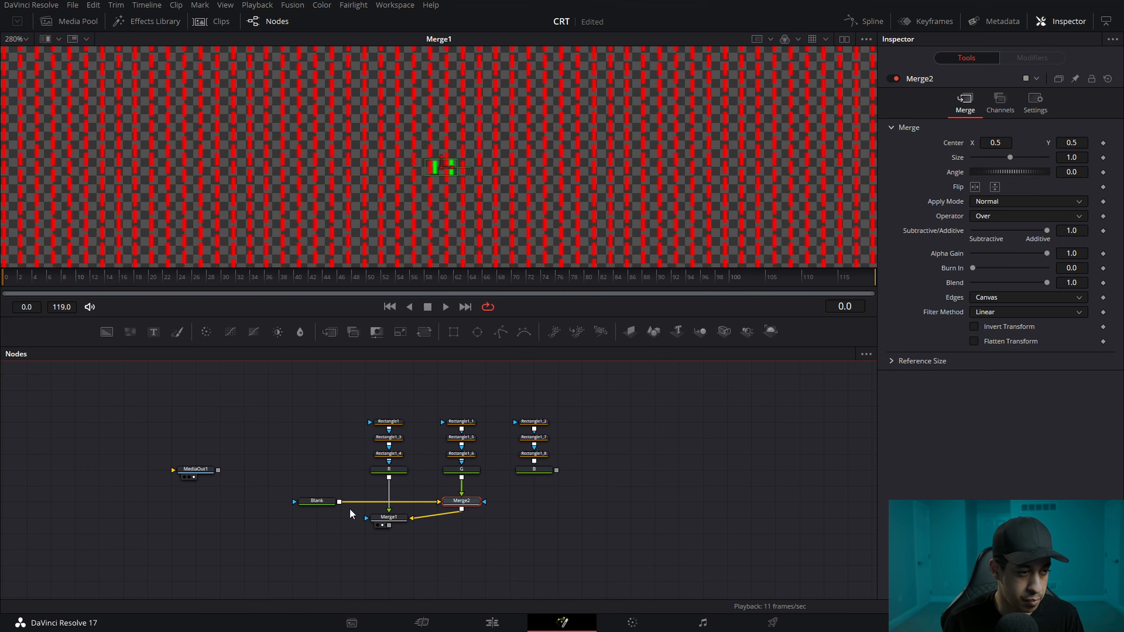
pyautogui.click(993, 297)
pyautogui.click(998, 327)
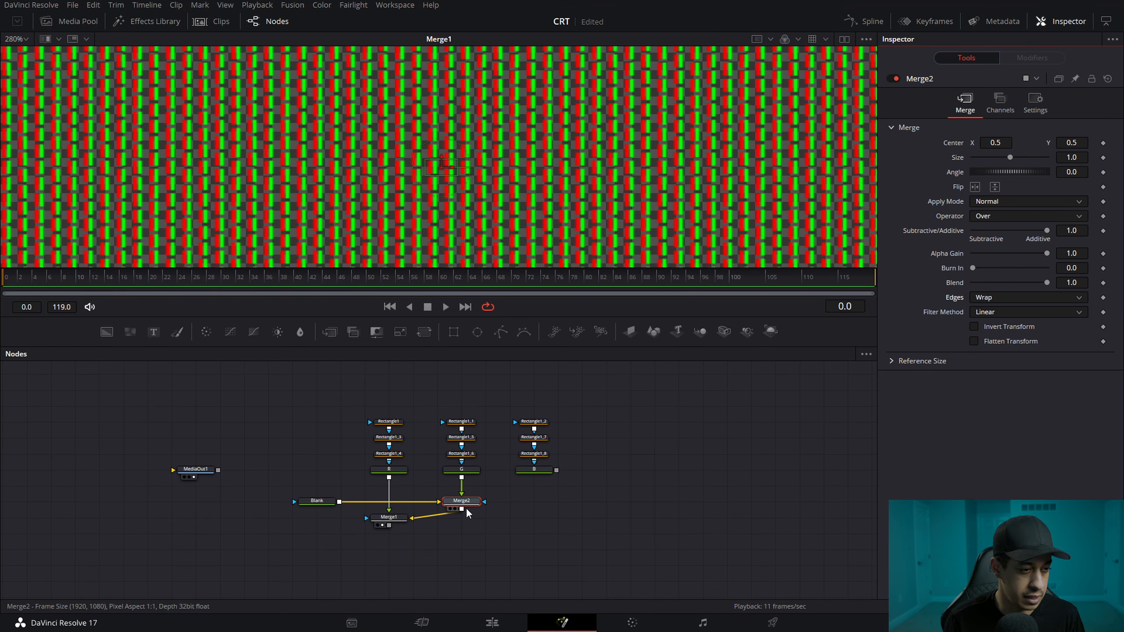
# Step: Give R, G and B separate merges that each use Blank as background, removing the stray mask link from B, and view the B merge
pyautogui.moveTo(556, 470); pyautogui.dragTo(339, 503)
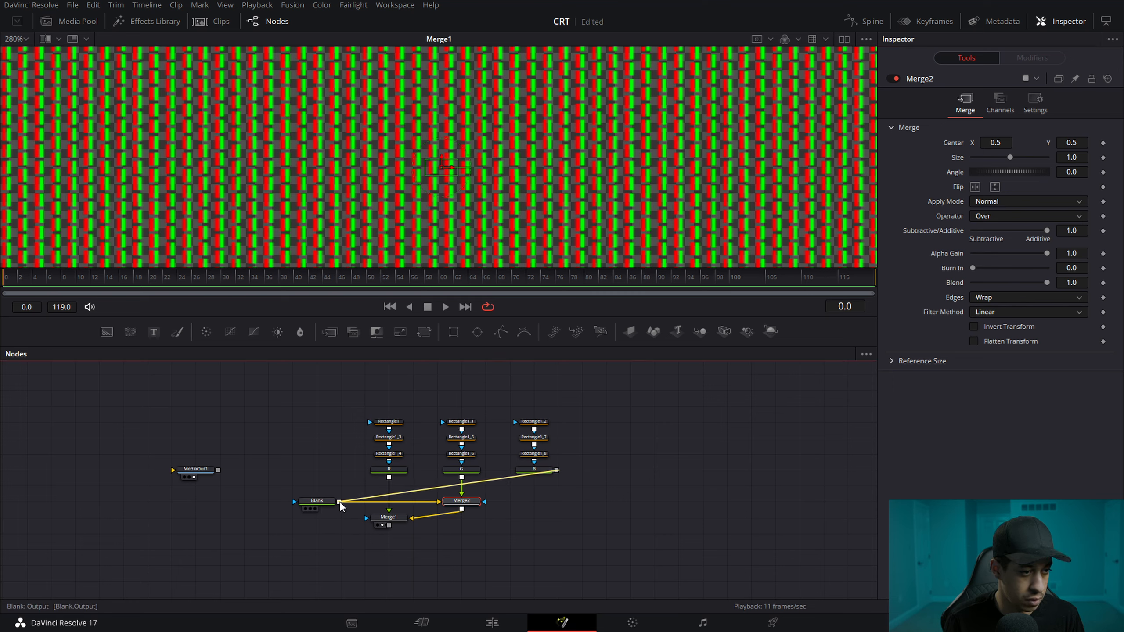
pyautogui.click(460, 509)
pyautogui.moveTo(460, 509); pyautogui.dragTo(483, 518)
pyautogui.click(416, 518)
pyautogui.moveTo(343, 505); pyautogui.dragTo(517, 522)
pyautogui.moveTo(483, 472); pyautogui.dragTo(462, 517)
pyautogui.moveTo(533, 479); pyautogui.dragTo(545, 520)
pyautogui.click(641, 529)
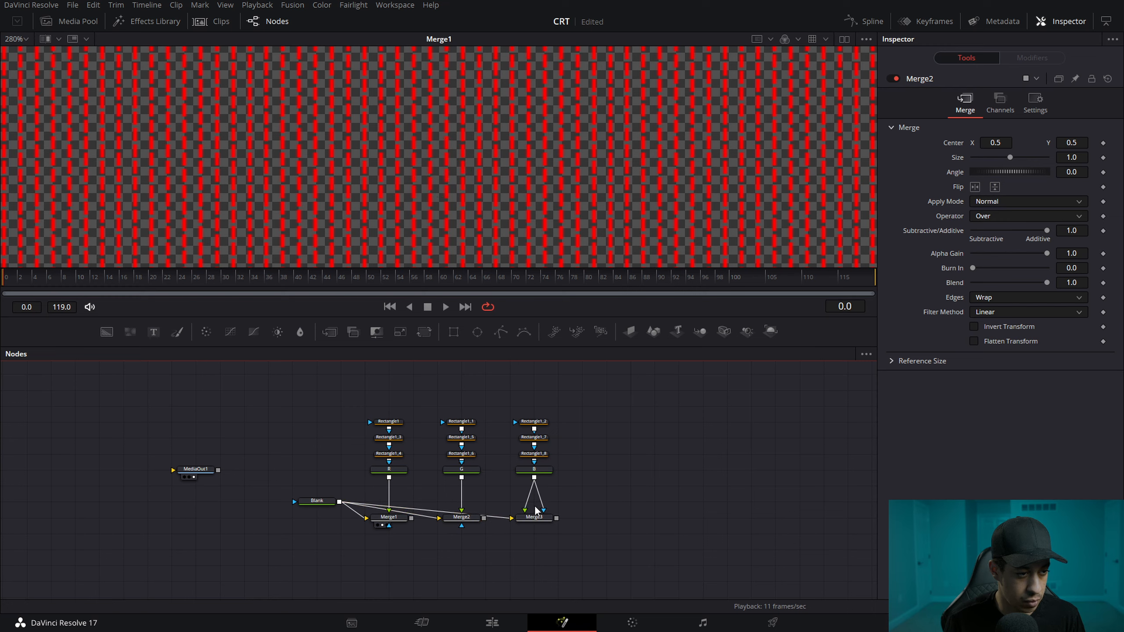
pyautogui.moveTo(541, 504); pyautogui.dragTo(654, 246)
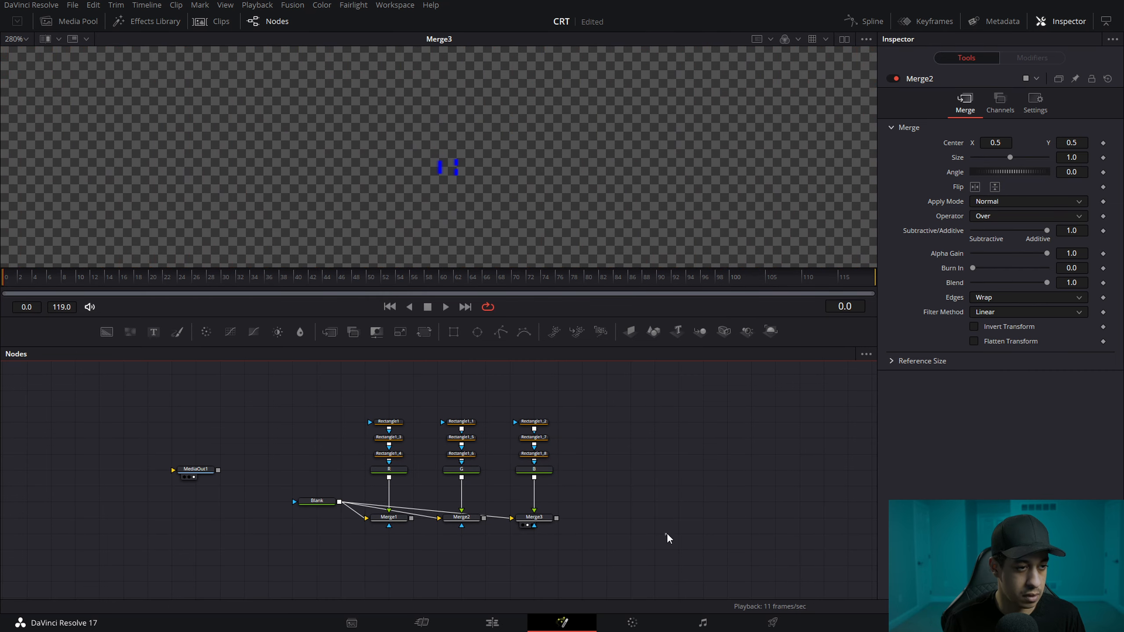
# Step: Set the edge mode of the B merge to Wrap so the blue pattern tiles across the frame
pyautogui.click(535, 522)
pyautogui.click(1026, 297)
pyautogui.click(996, 326)
pyautogui.click(665, 523)
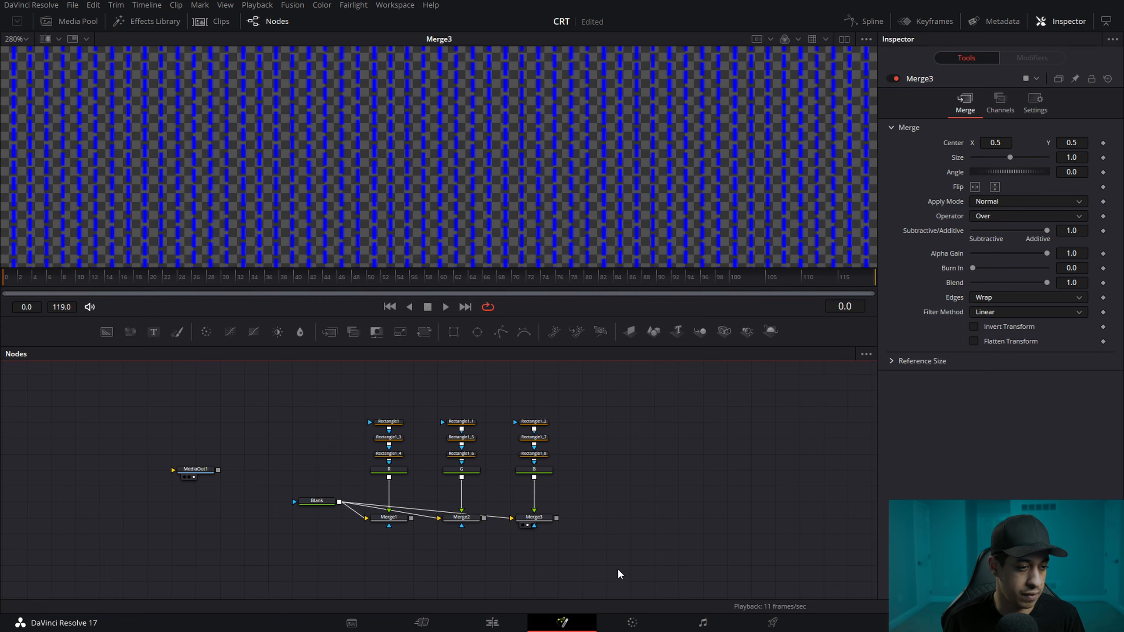
# Step: Add the gloomy highway clip from the media pool to the node graph and show it fitted in the viewer
pyautogui.moveTo(600, 559); pyautogui.dragTo(592, 509)
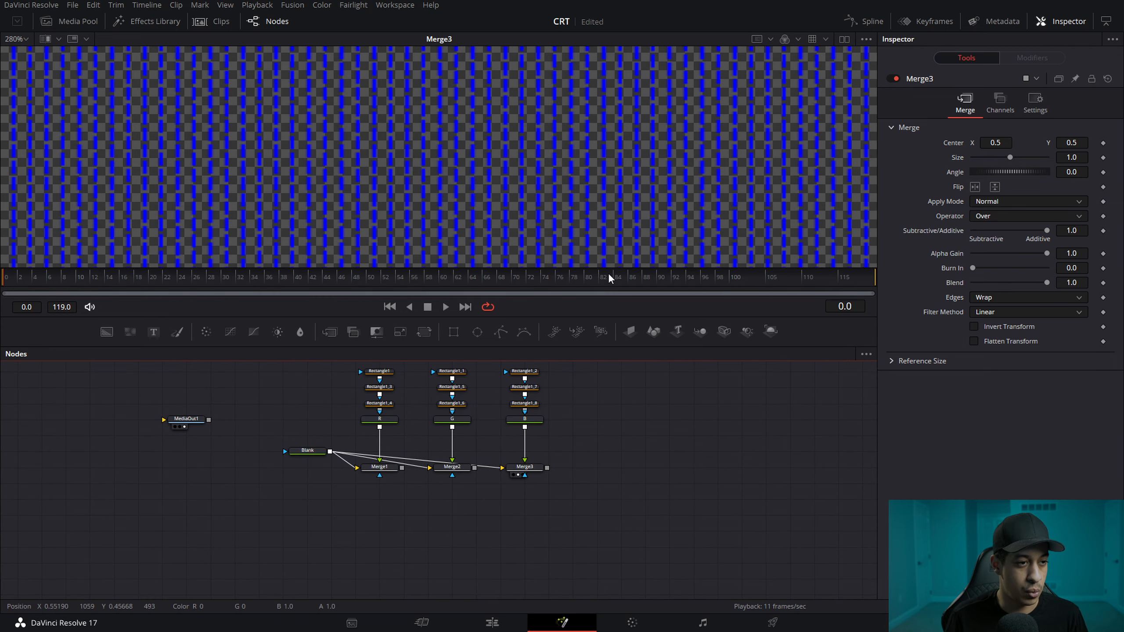
pyautogui.moveTo(615, 316); pyautogui.dragTo(615, 269)
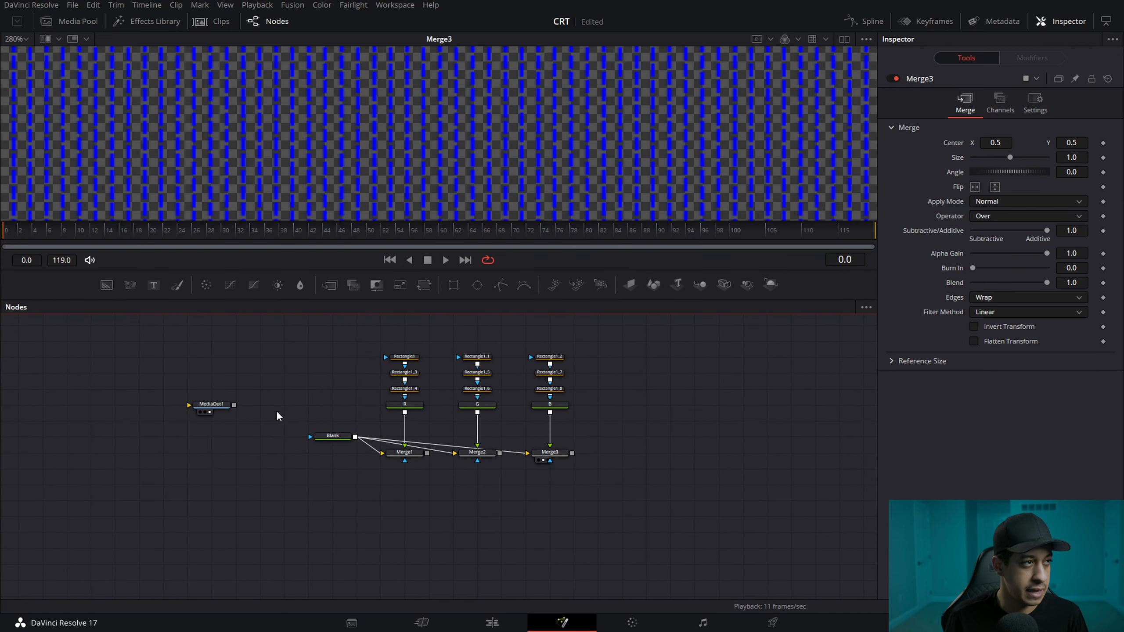
pyautogui.click(73, 21)
pyautogui.moveTo(116, 66); pyautogui.dragTo(260, 499)
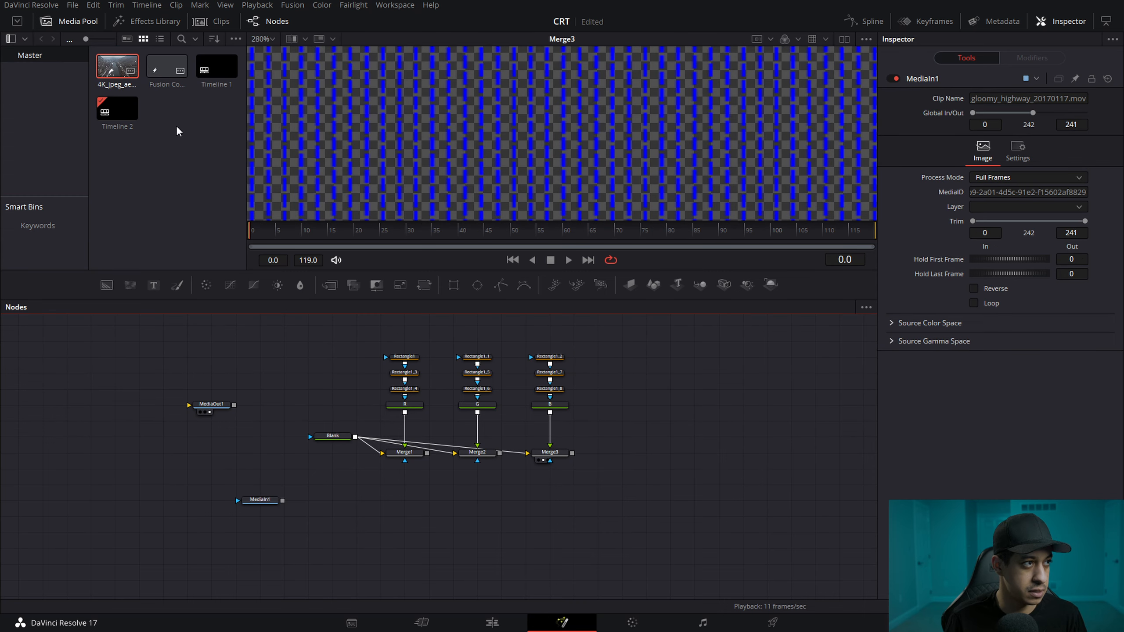
pyautogui.press('1')
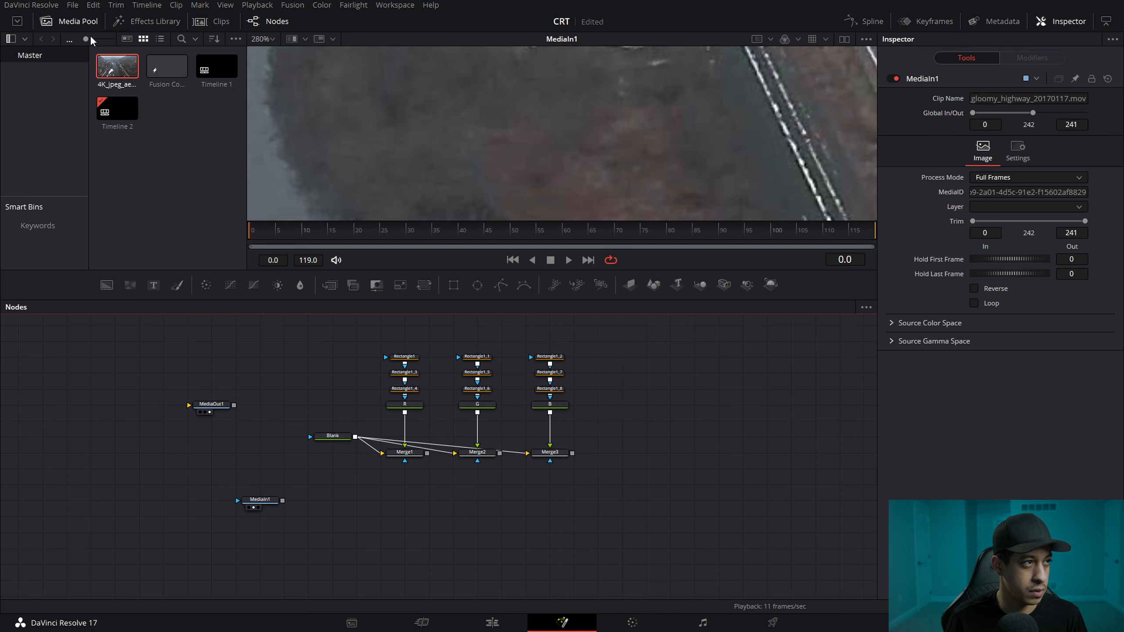
pyautogui.click(264, 38)
pyautogui.click(266, 53)
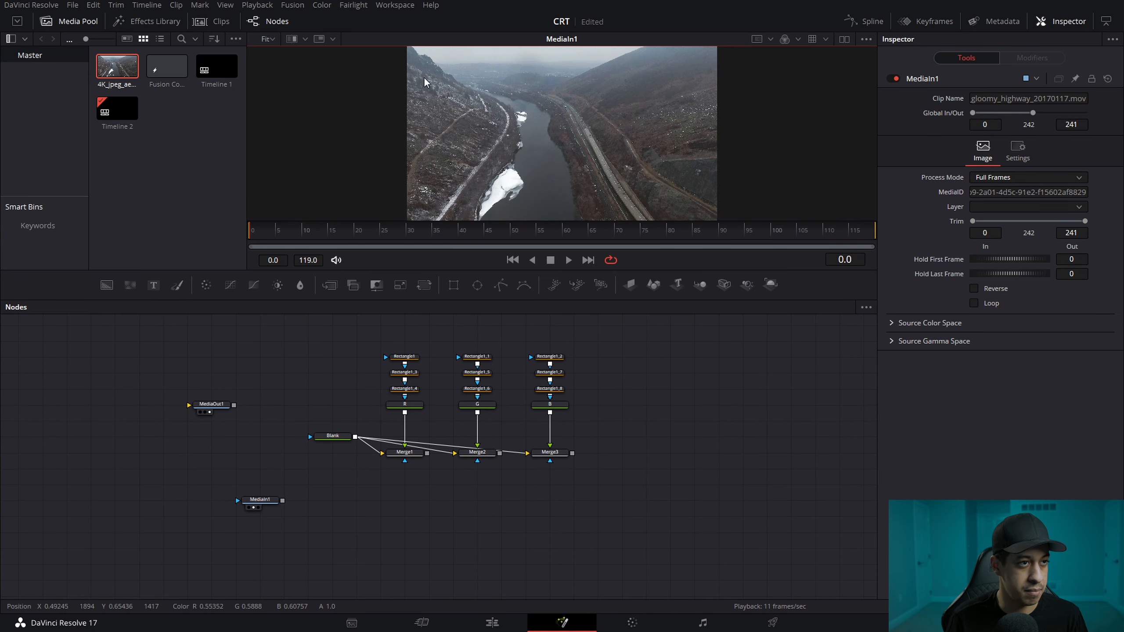
# Step: Scrub through the highway clip to frame 38 and move its MediaIn node closer to the merges, below Blank
pyautogui.moveTo(554, 228); pyautogui.dragTo(682, 230)
pyautogui.moveTo(756, 240); pyautogui.dragTo(448, 239)
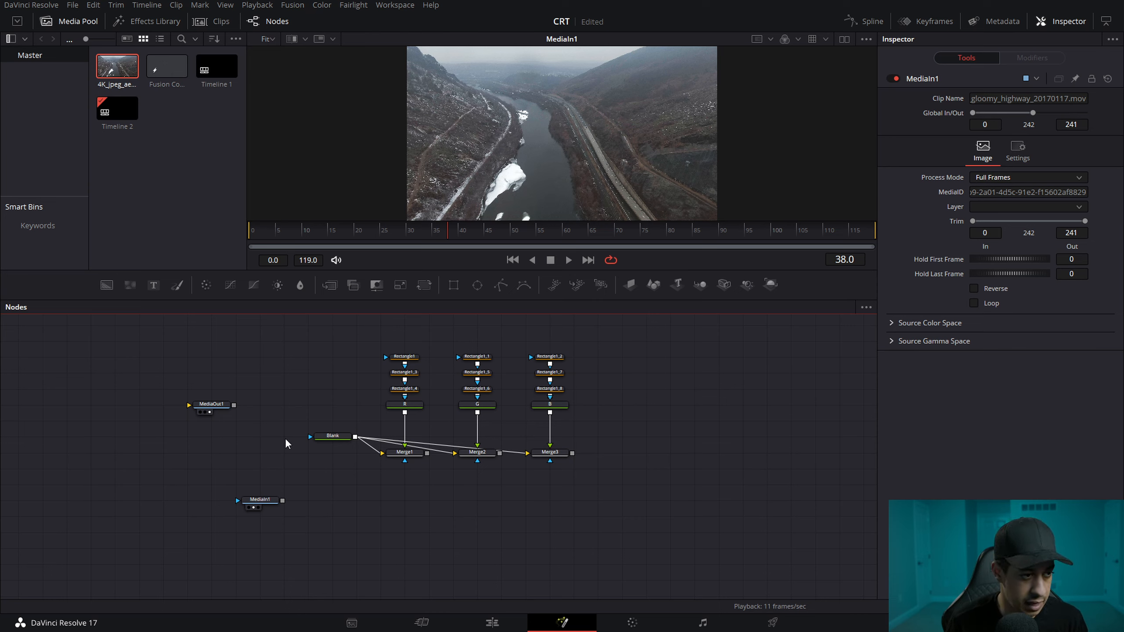
pyautogui.moveTo(271, 502); pyautogui.dragTo(319, 501)
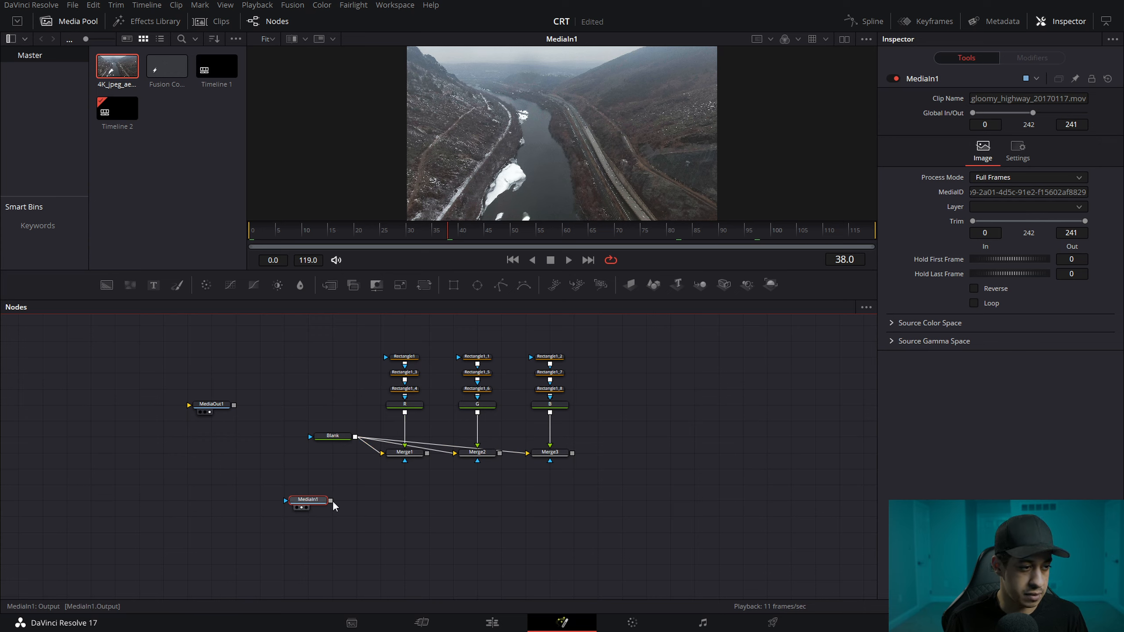
# Step: Feed the highway clip into the mask inputs of the R, G and B merges and view the R merge
pyautogui.moveTo(331, 501); pyautogui.dragTo(404, 461)
pyautogui.moveTo(331, 501); pyautogui.dragTo(476, 462)
pyautogui.moveTo(331, 501); pyautogui.dragTo(550, 461)
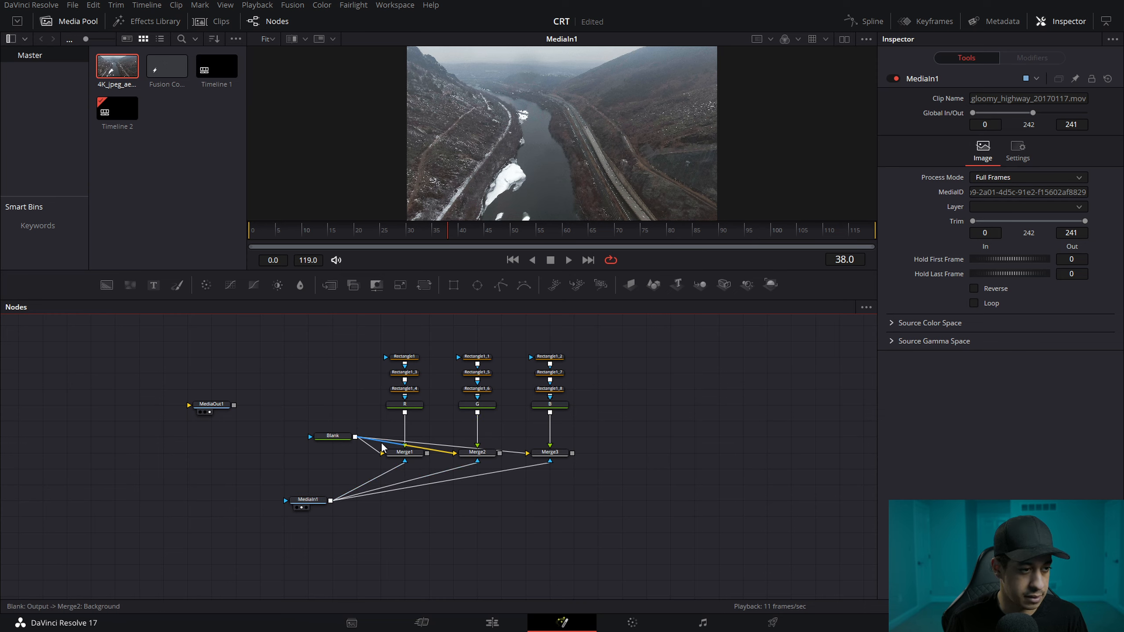
pyautogui.moveTo(405, 452); pyautogui.dragTo(500, 151)
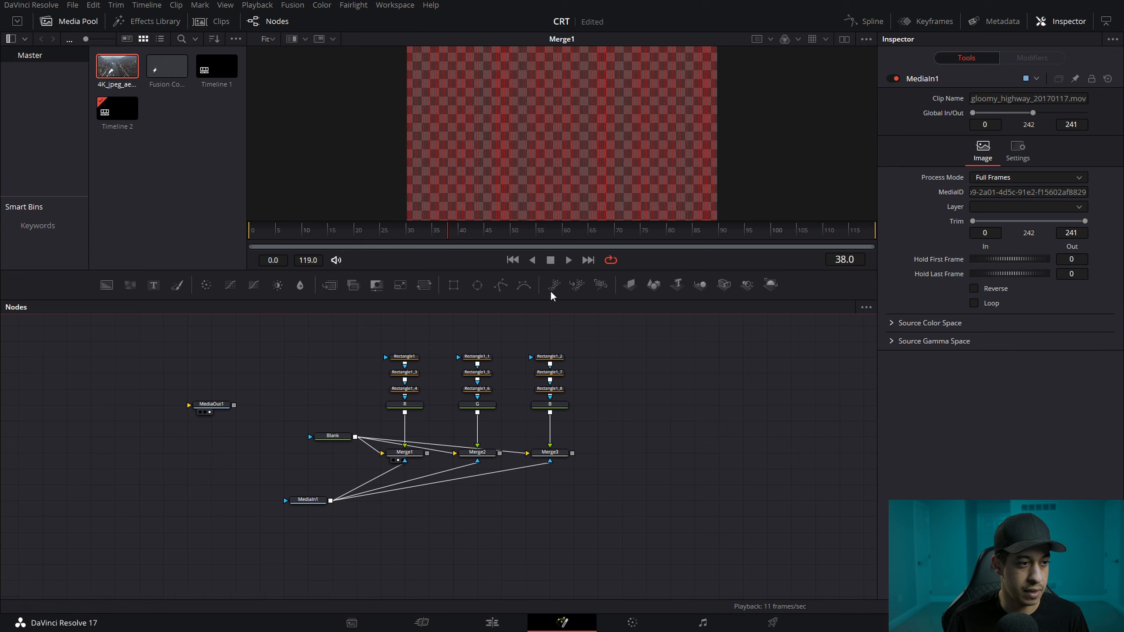
# Step: Set the mask channel of the R merge to Red, keeping the highway clip connected as its mask
pyautogui.click(410, 454)
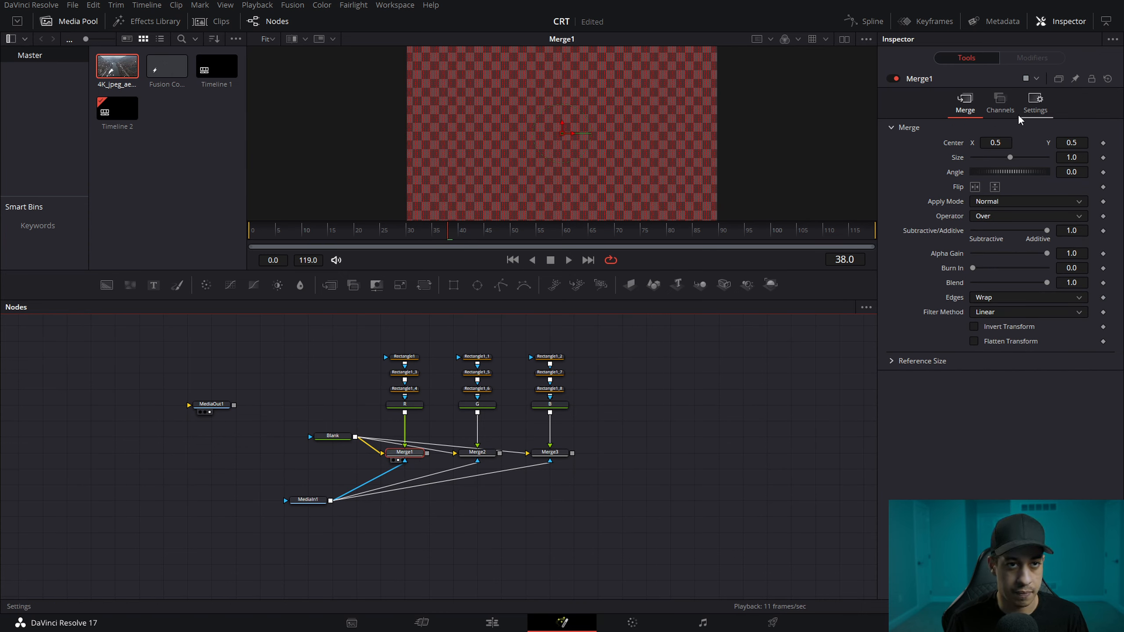
pyautogui.click(1040, 115)
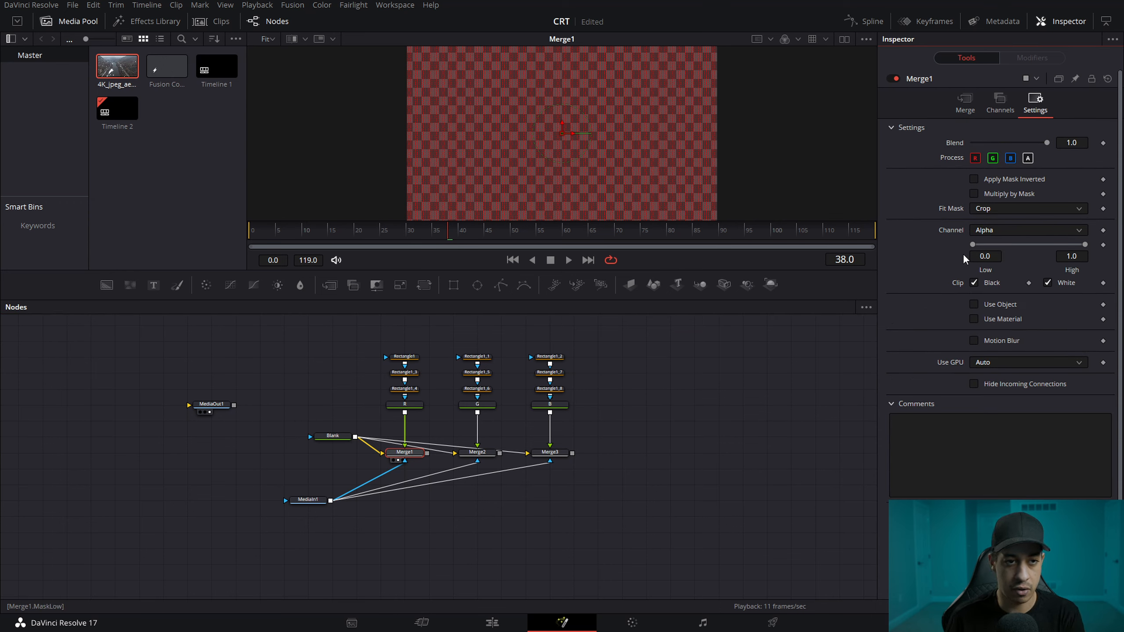
pyautogui.click(397, 468)
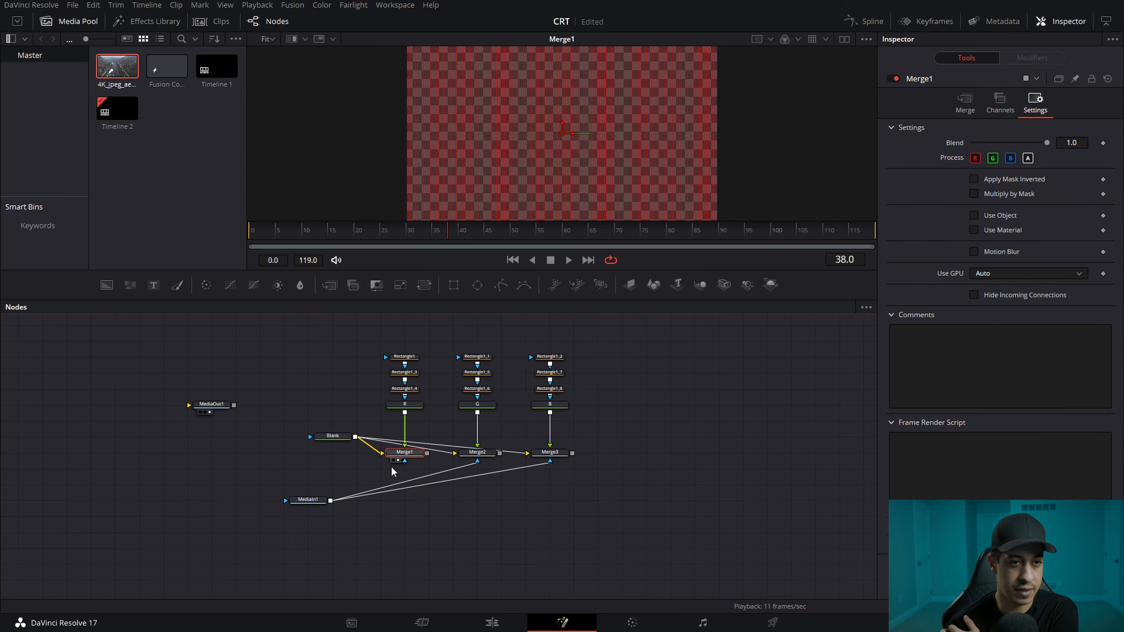
pyautogui.moveTo(330, 500); pyautogui.dragTo(405, 461)
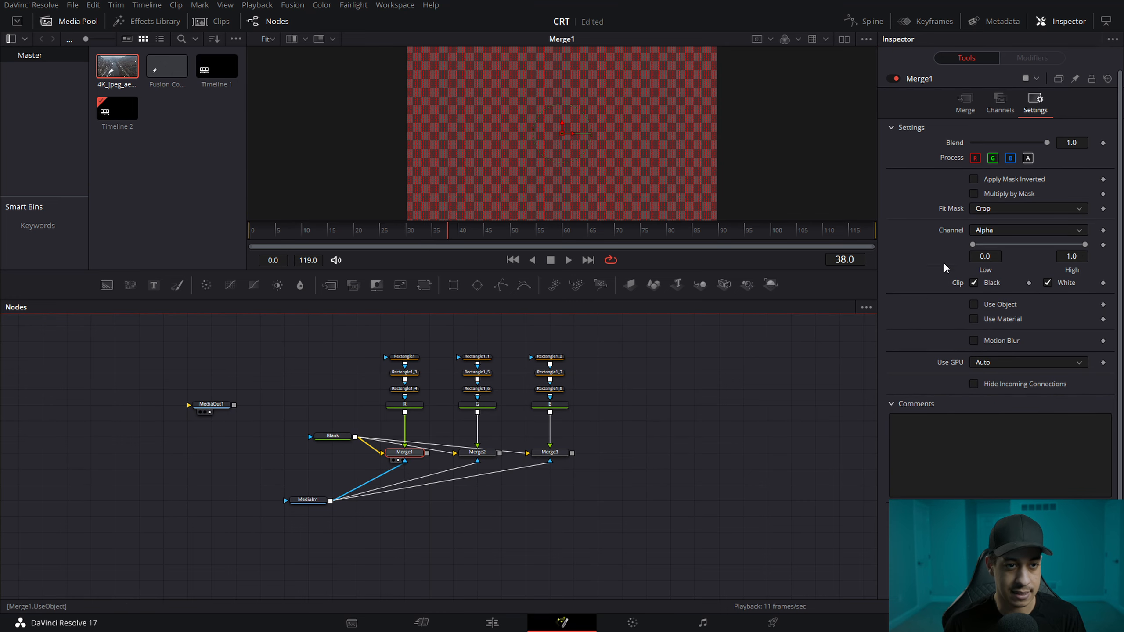
pyautogui.click(1006, 233)
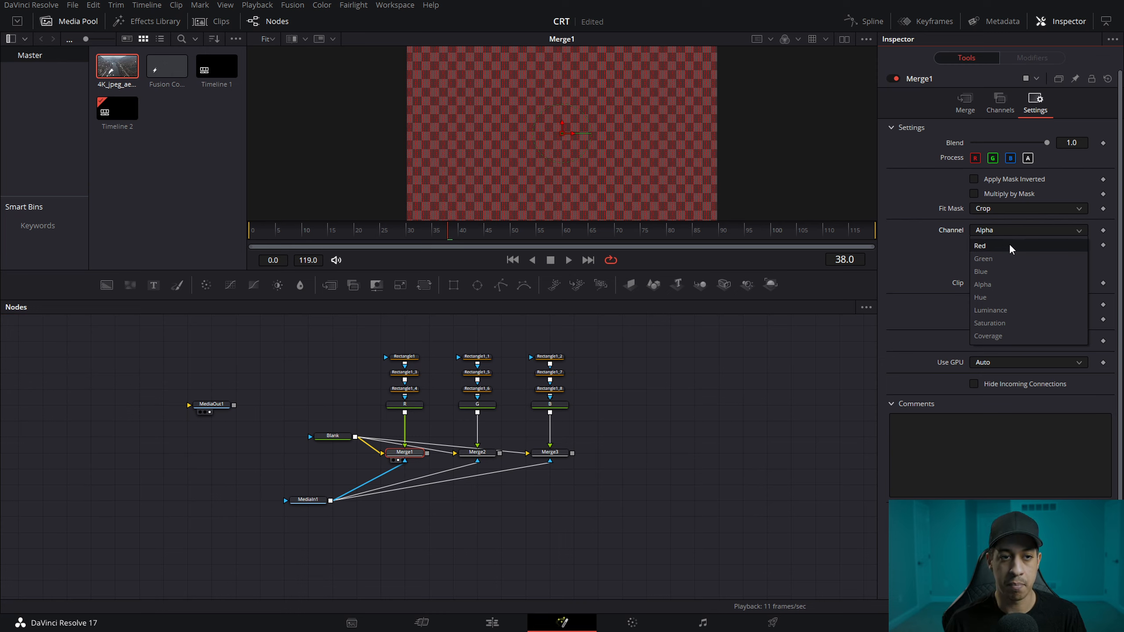
pyautogui.click(996, 246)
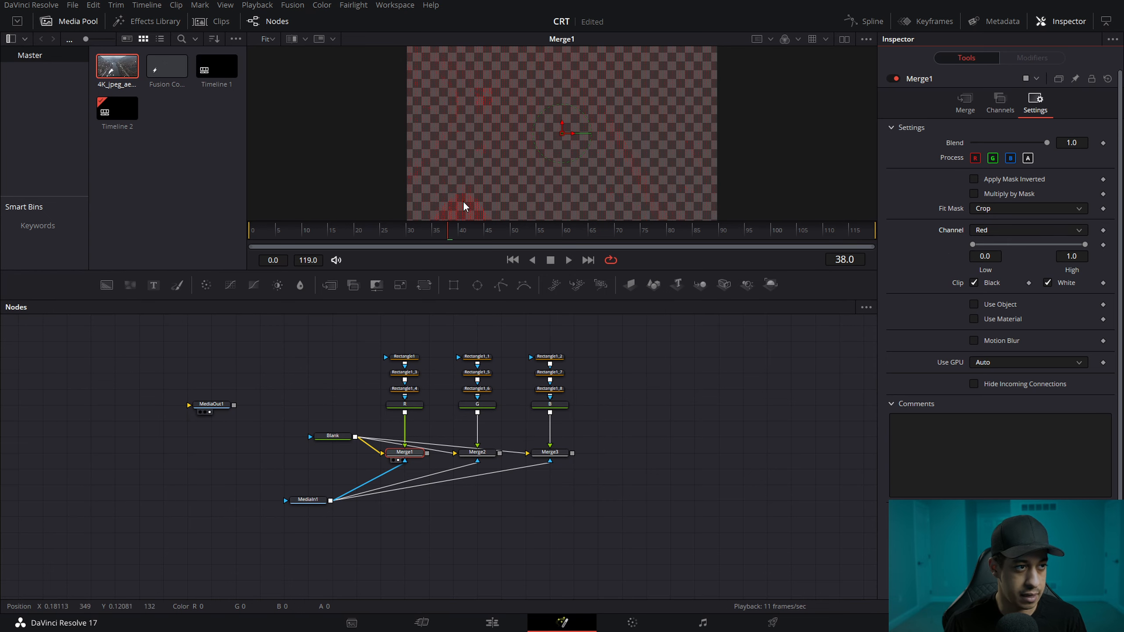
pyautogui.scroll(1, 466, 206)
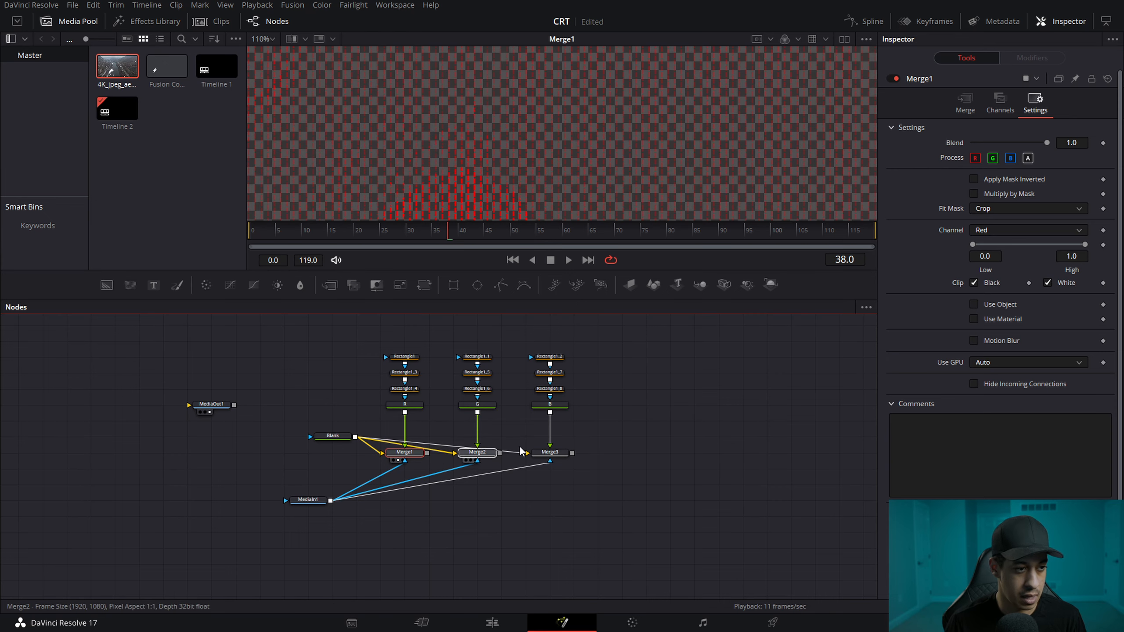
# Step: Set the mask channel of the G merge to Green
pyautogui.click(477, 452)
pyautogui.click(1035, 102)
pyautogui.click(1001, 229)
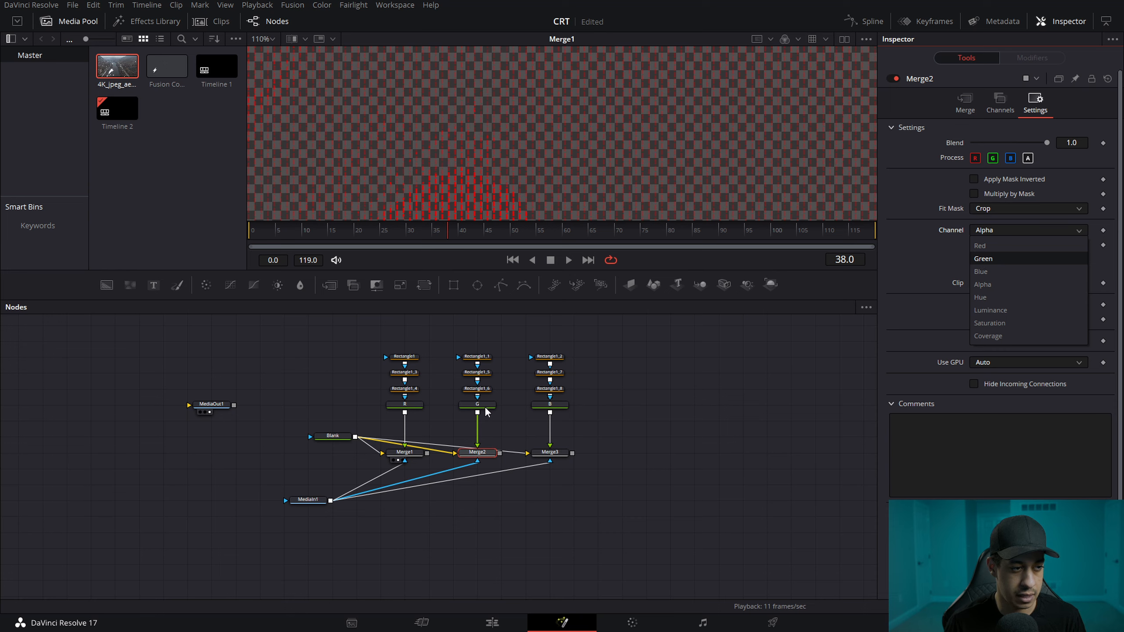
pyautogui.click(983, 259)
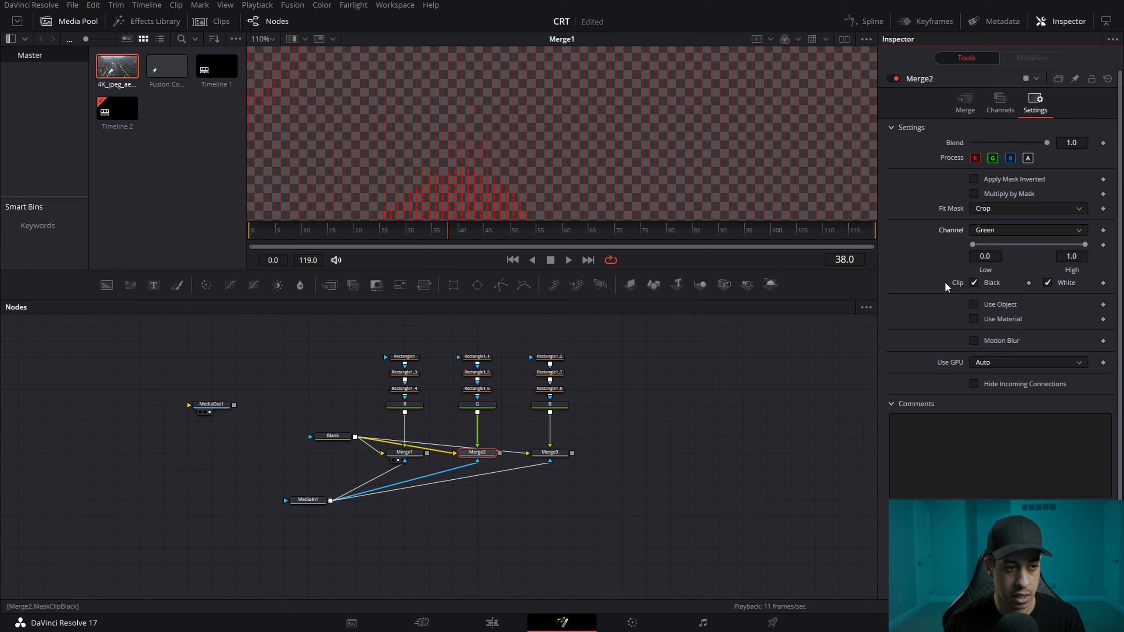
# Step: Set the mask channel of the B merge to Blue and show that merge in the viewer
pyautogui.click(551, 453)
pyautogui.click(1035, 106)
pyautogui.click(1018, 230)
pyautogui.click(999, 275)
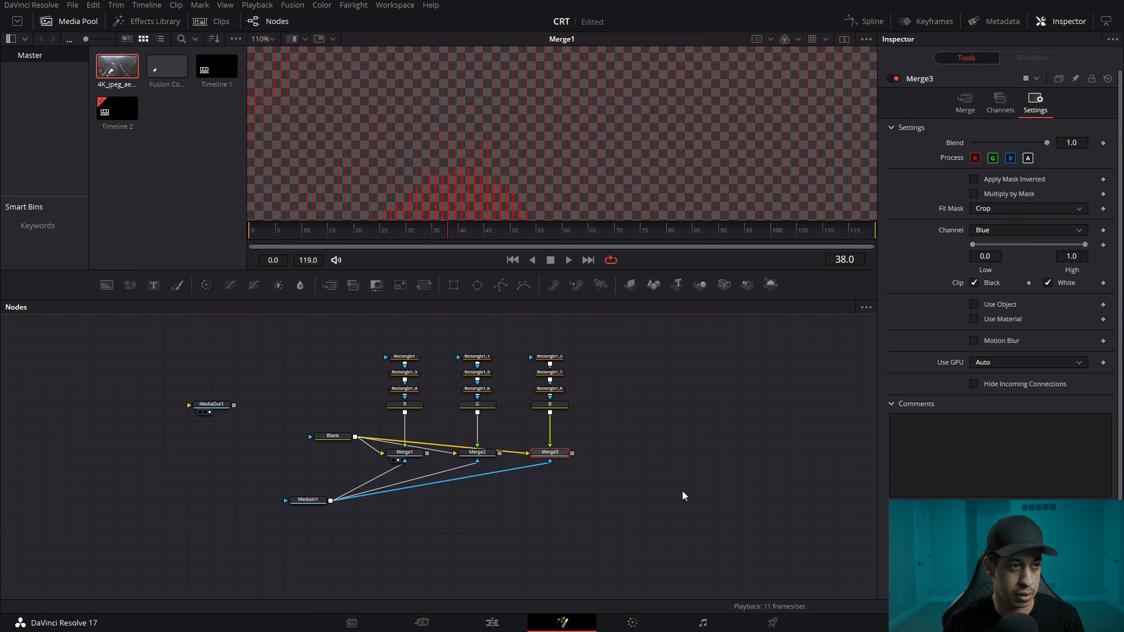
pyautogui.moveTo(558, 452); pyautogui.dragTo(646, 187)
pyautogui.click(738, 359)
pyautogui.scroll(-3, 566, 167)
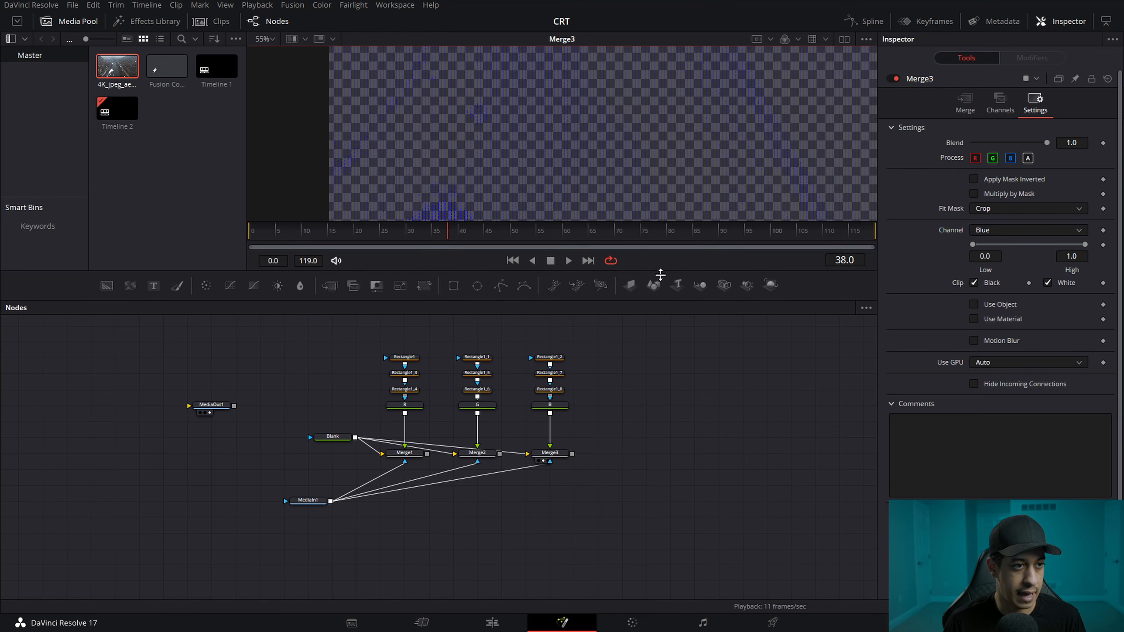
# Step: Enlarge the viewer and rewire the merges into a chain, with Blank feeding only R, R feeding G, and G feeding B
pyautogui.moveTo(659, 272); pyautogui.dragTo(665, 358)
pyautogui.moveTo(678, 486); pyautogui.dragTo(670, 442)
pyautogui.moveTo(619, 482); pyautogui.dragTo(649, 501)
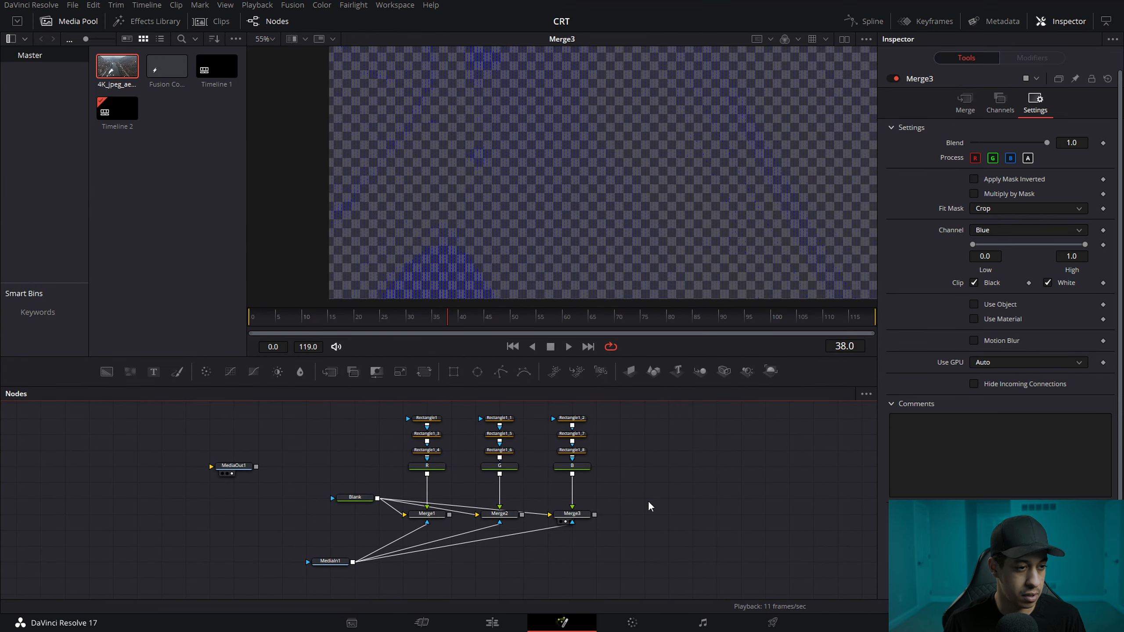
pyautogui.click(538, 514)
pyautogui.click(471, 514)
pyautogui.moveTo(449, 515); pyautogui.dragTo(573, 523)
pyautogui.moveTo(729, 308); pyautogui.dragTo(730, 326)
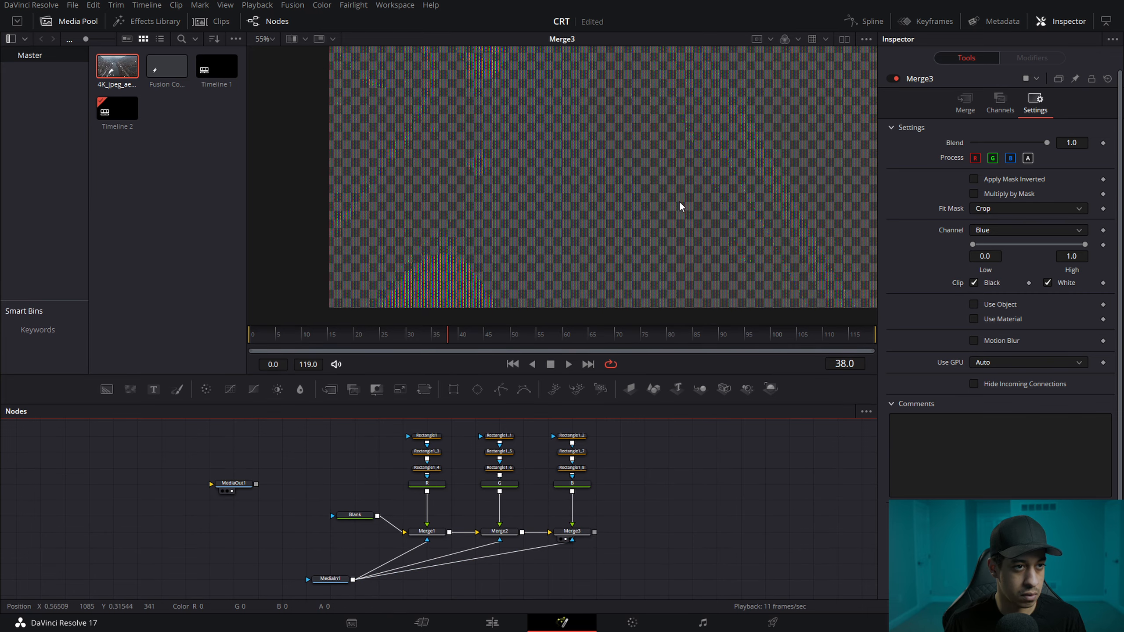
# Step: Inspect the combined RGB pixel pattern up close and line the Blank node up with the row of merges
pyautogui.scroll(1, 678, 200)
pyautogui.scroll(7, 681, 195)
pyautogui.scroll(-10, 722, 187)
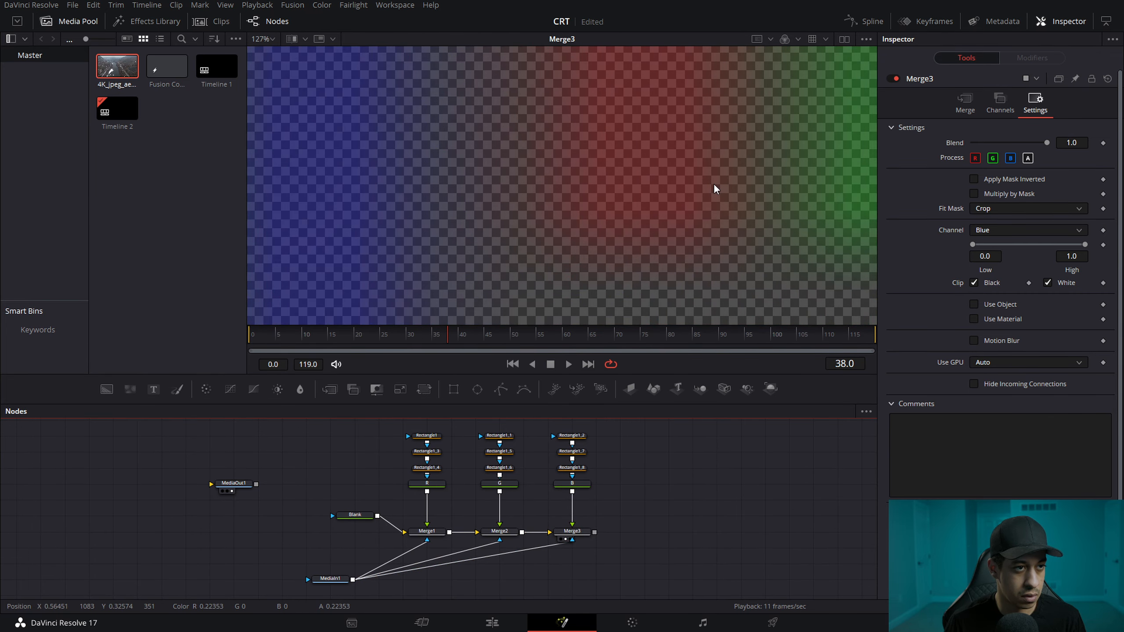
pyautogui.moveTo(715, 215); pyautogui.dragTo(681, 192)
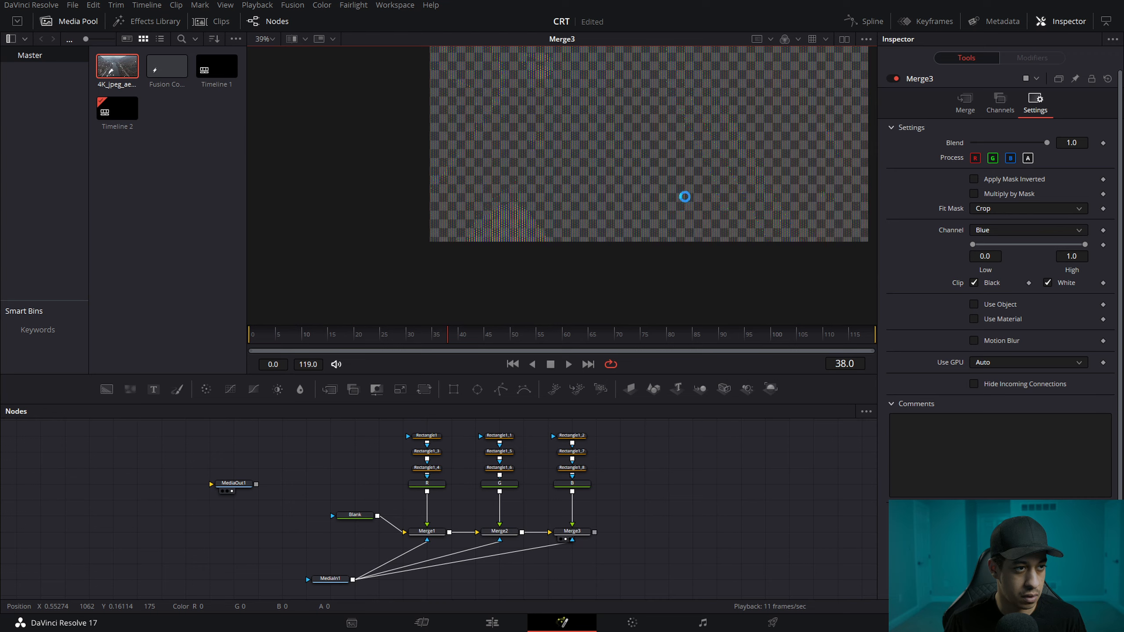
pyautogui.moveTo(644, 550); pyautogui.dragTo(580, 517)
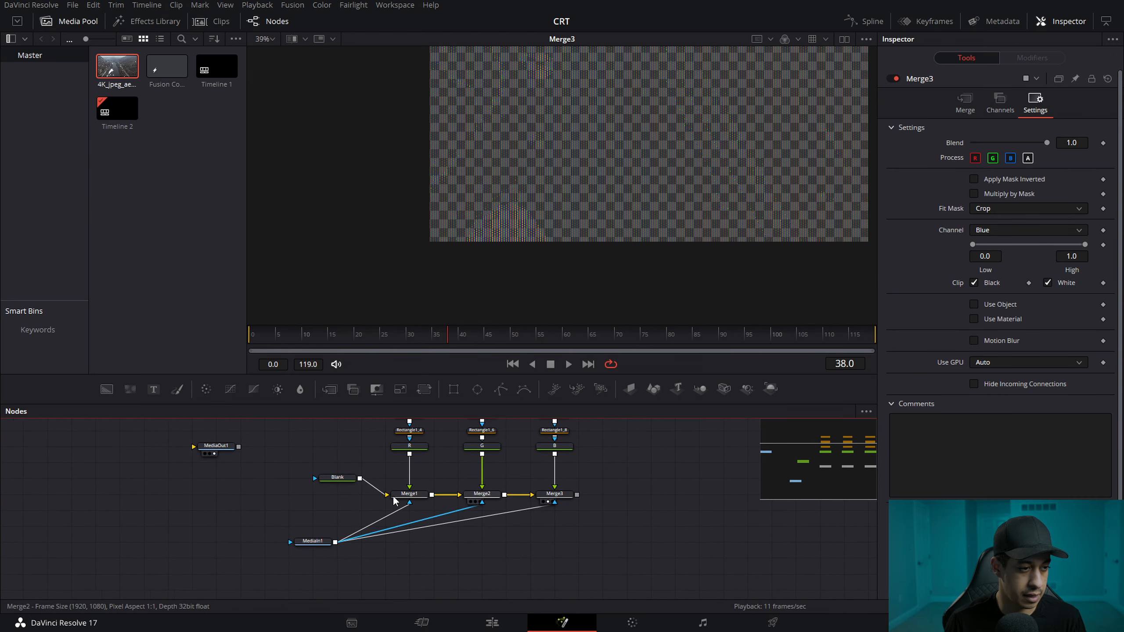
pyautogui.moveTo(331, 481); pyautogui.dragTo(331, 496)
pyautogui.click(612, 520)
pyautogui.moveTo(651, 504); pyautogui.dragTo(636, 494)
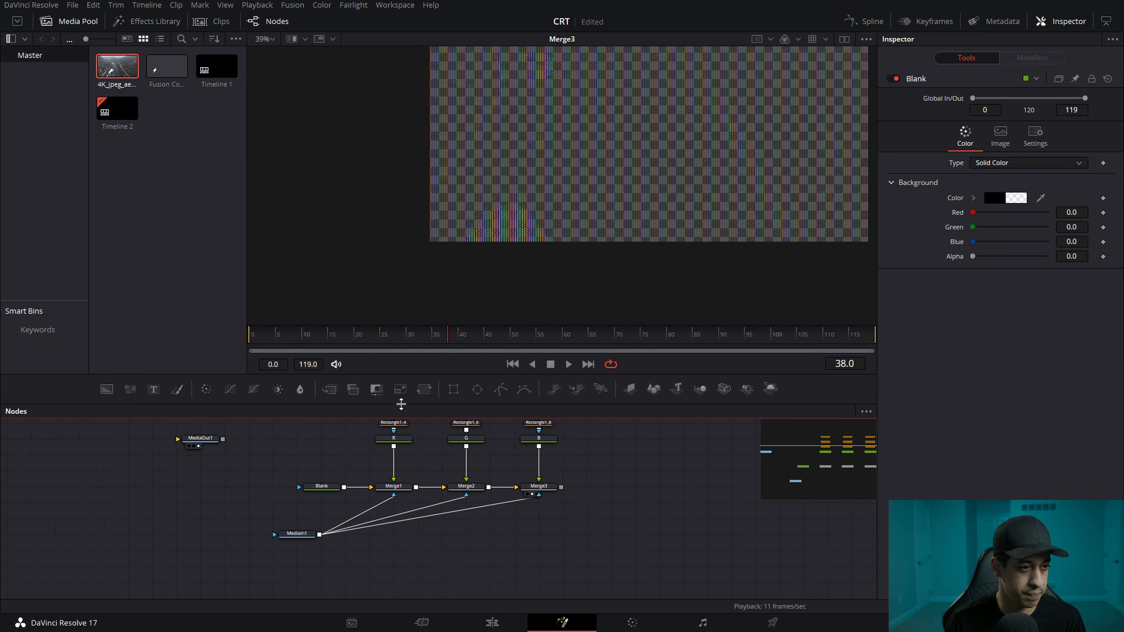
# Step: Add a solid black Background node, merge the combined RGB pattern over it, and inspect the new merge up close
pyautogui.moveTo(106, 389); pyautogui.dragTo(516, 550)
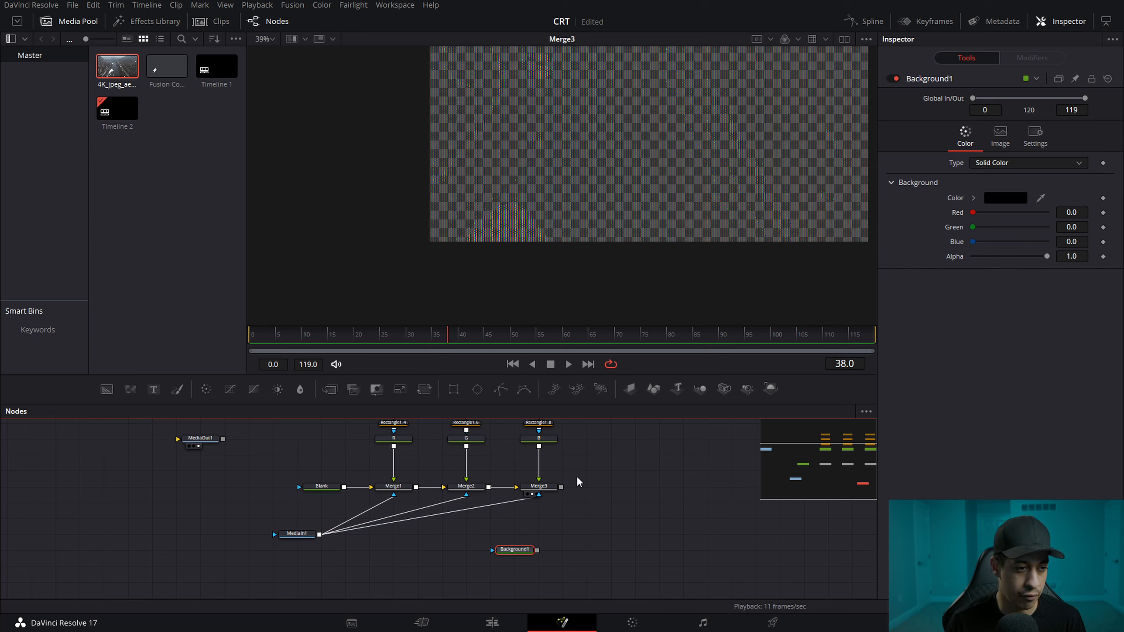
pyautogui.moveTo(561, 487); pyautogui.dragTo(537, 552)
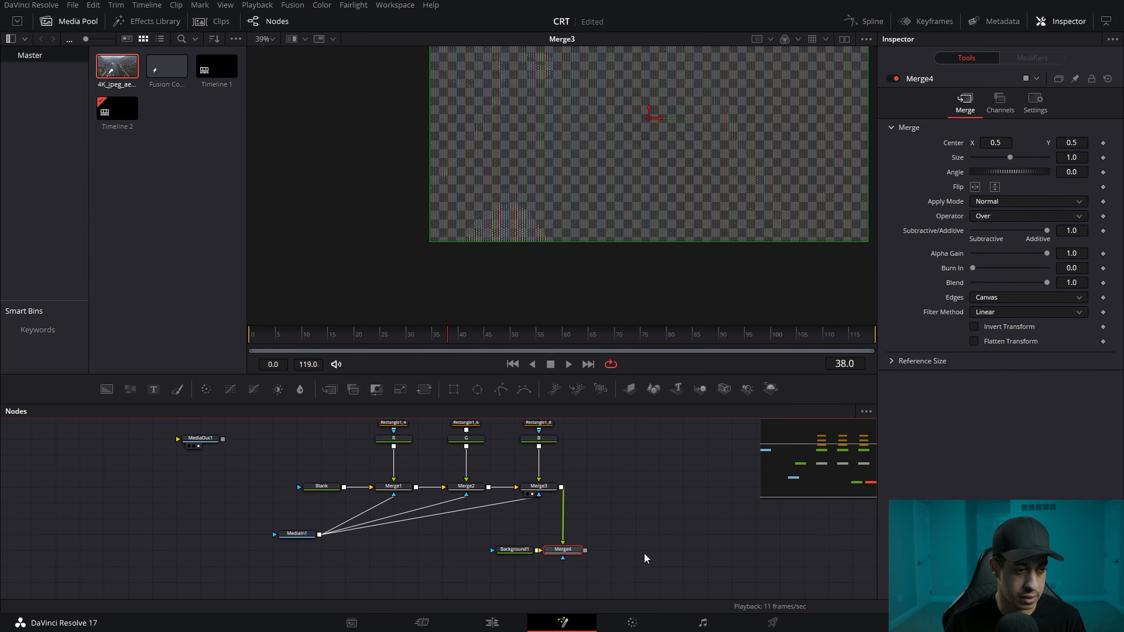
pyautogui.scroll(10, 716, 206)
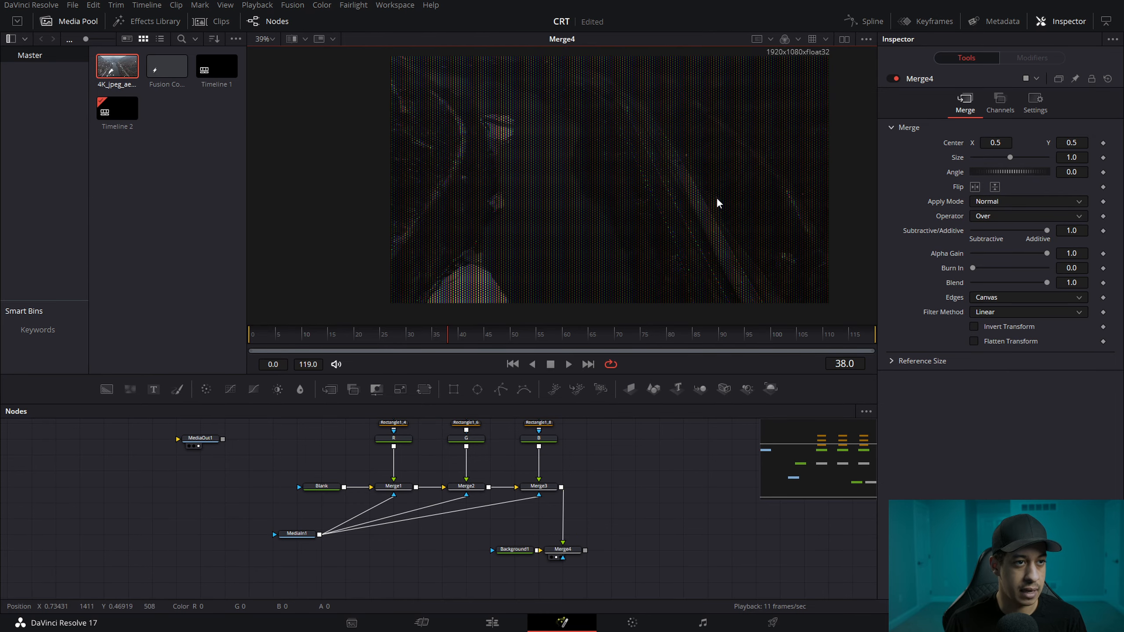
pyautogui.moveTo(756, 158); pyautogui.dragTo(683, 194)
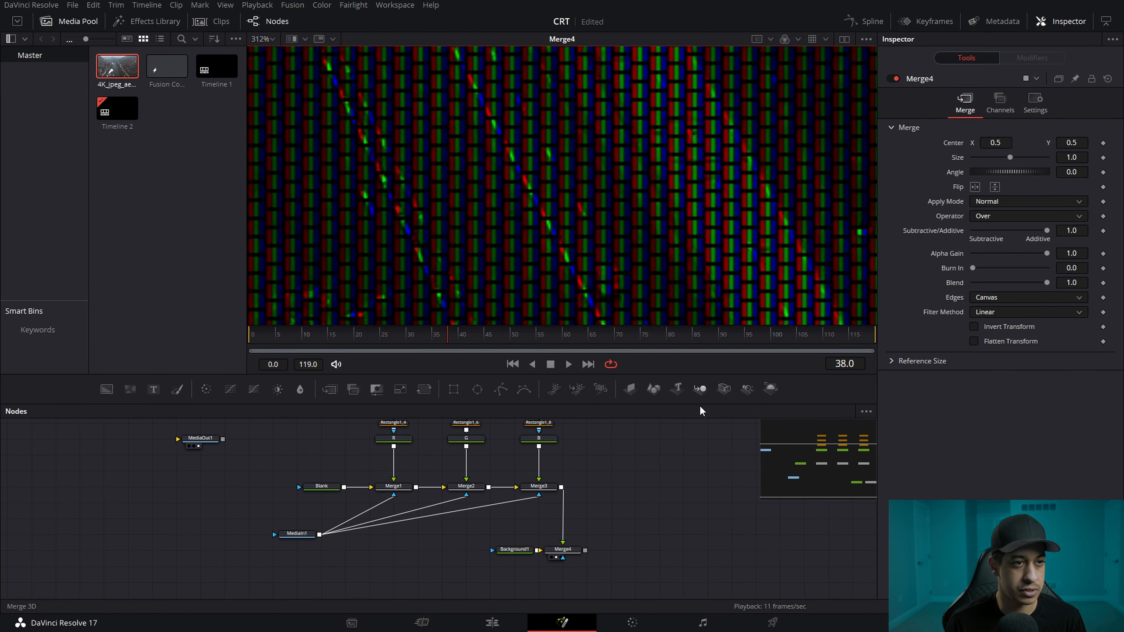
# Step: Insert a Brightness/Contrast node between the B merge and the background merge, with contrast 0.29 and brightness 0.17
pyautogui.moveTo(637, 522); pyautogui.dragTo(630, 502)
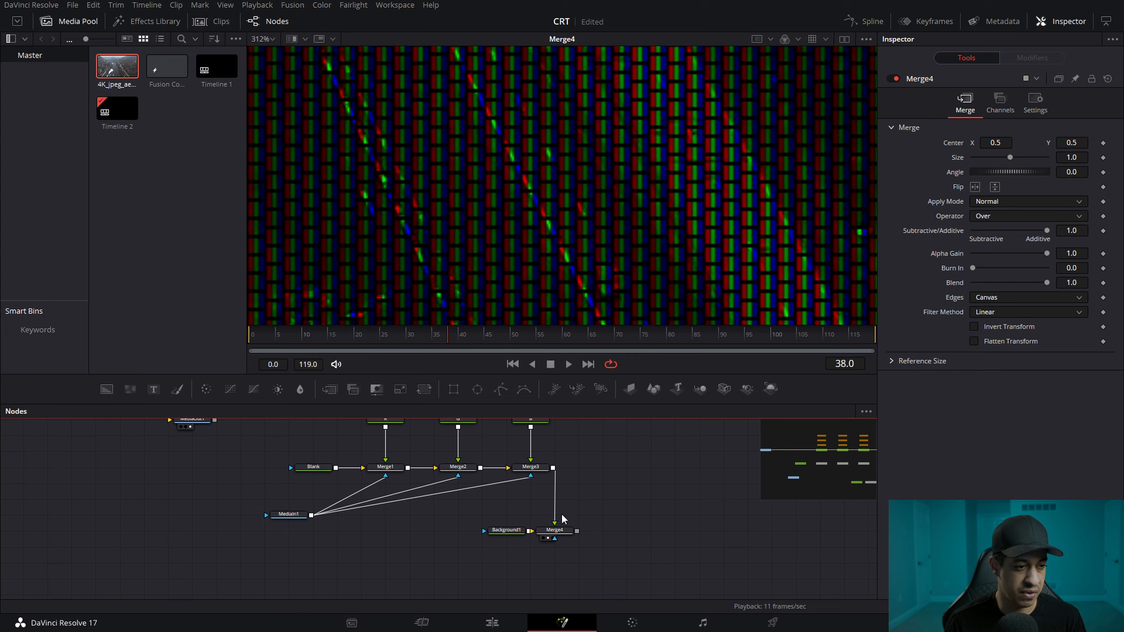
pyautogui.moveTo(278, 389); pyautogui.dragTo(578, 516)
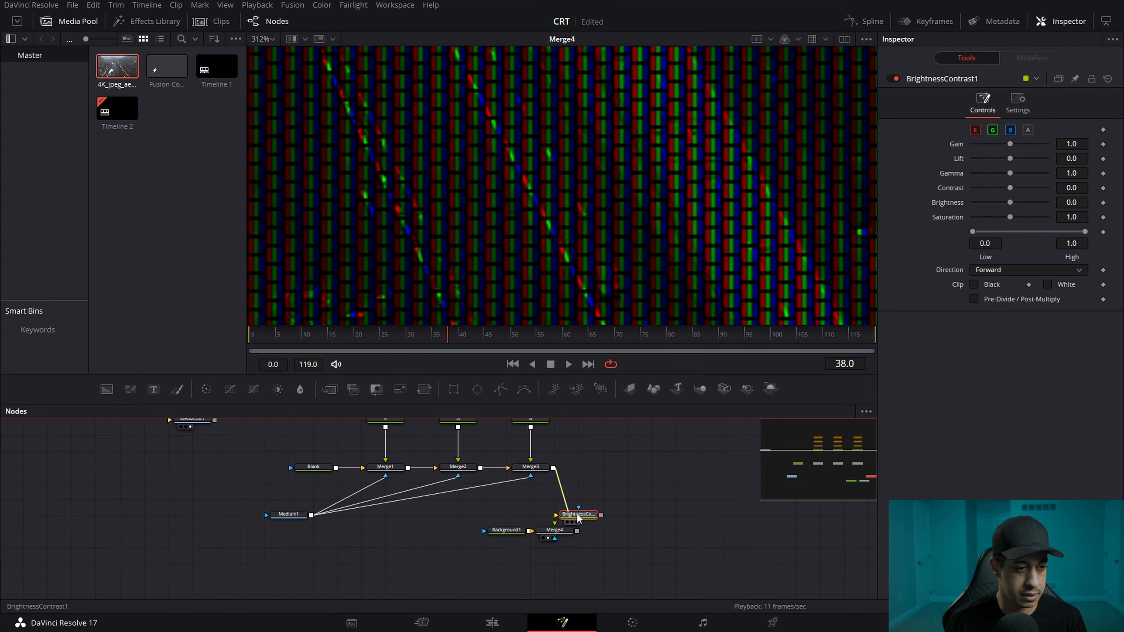
pyautogui.moveTo(577, 516); pyautogui.dragTo(568, 499)
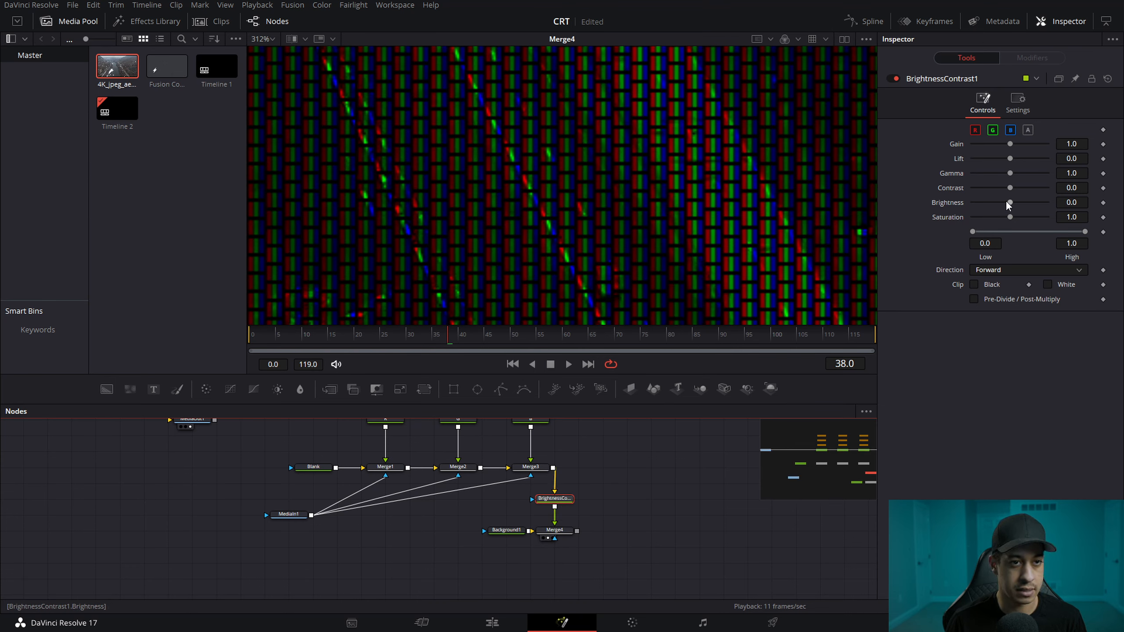
pyautogui.moveTo(1009, 203); pyautogui.dragTo(1026, 188)
# Step: Fit the frame in the viewer, then examine the brightened RGB pixel pattern up close across the image
pyautogui.click(271, 38)
pyautogui.click(276, 60)
pyautogui.scroll(10, 633, 184)
pyautogui.scroll(-3, 602, 182)
pyautogui.moveTo(432, 70); pyautogui.dragTo(528, 197)
pyautogui.moveTo(465, 172); pyautogui.dragTo(662, 212)
pyautogui.moveTo(497, 203); pyautogui.dragTo(697, 177)
pyautogui.moveTo(331, 208); pyautogui.dragTo(627, 178)
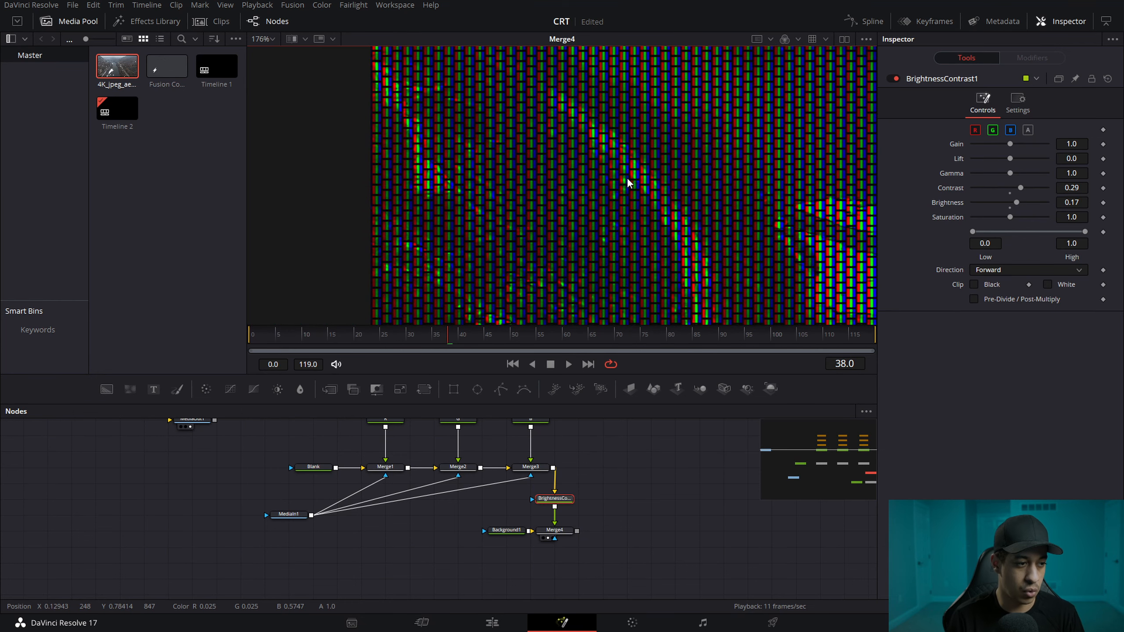
# Step: Insert a Blur node after the highway clip's MediaIn so it feeds the masks of all three merges
pyautogui.click(292, 518)
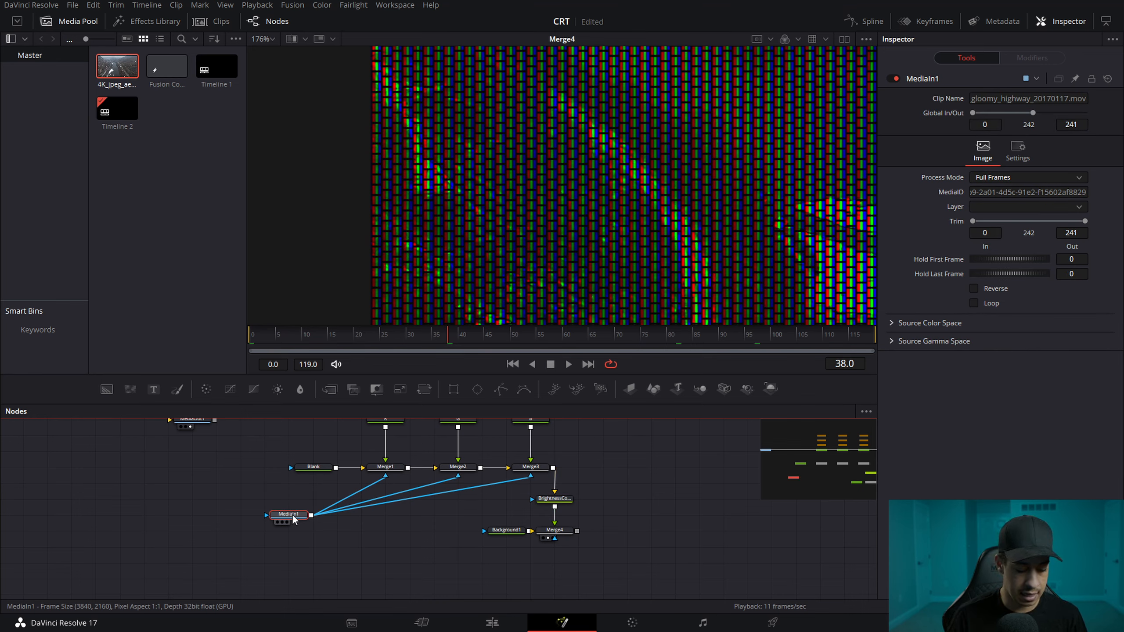
pyautogui.hotkey('shift', 'space')
pyautogui.write('br')
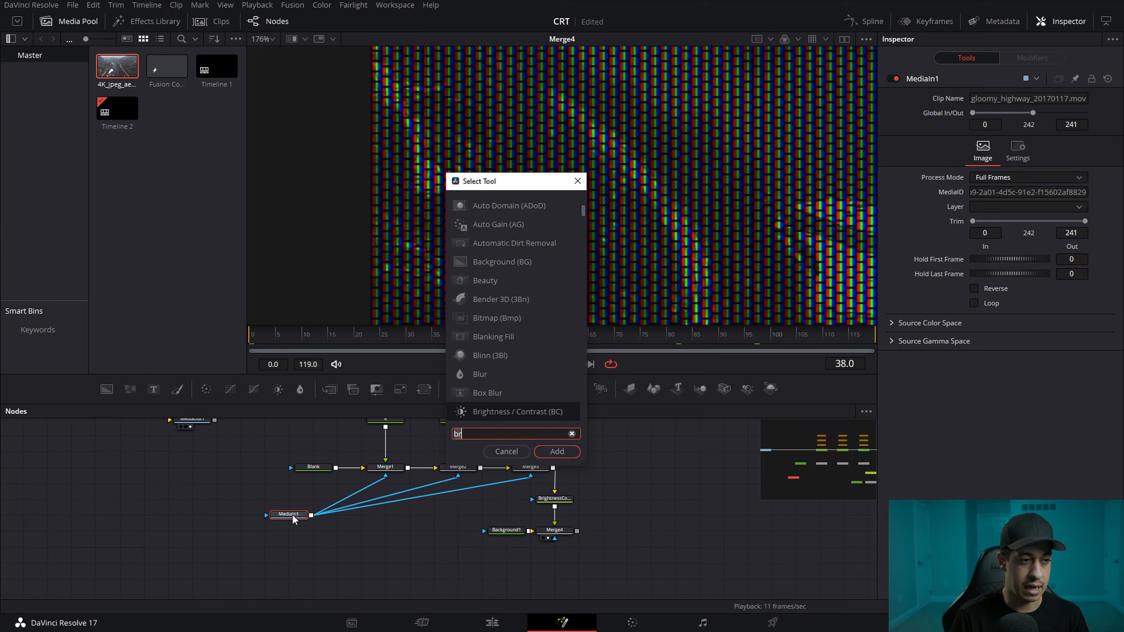
pyautogui.press('BackSpace')
pyautogui.press('BackSpace')
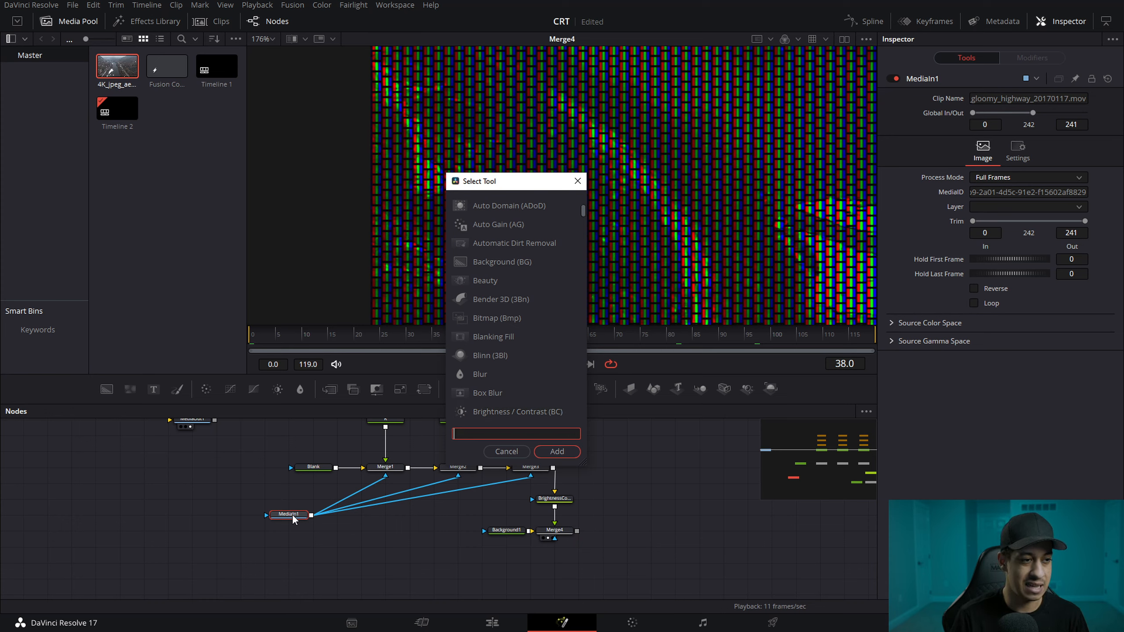
pyautogui.write('blur')
pyautogui.press('Return')
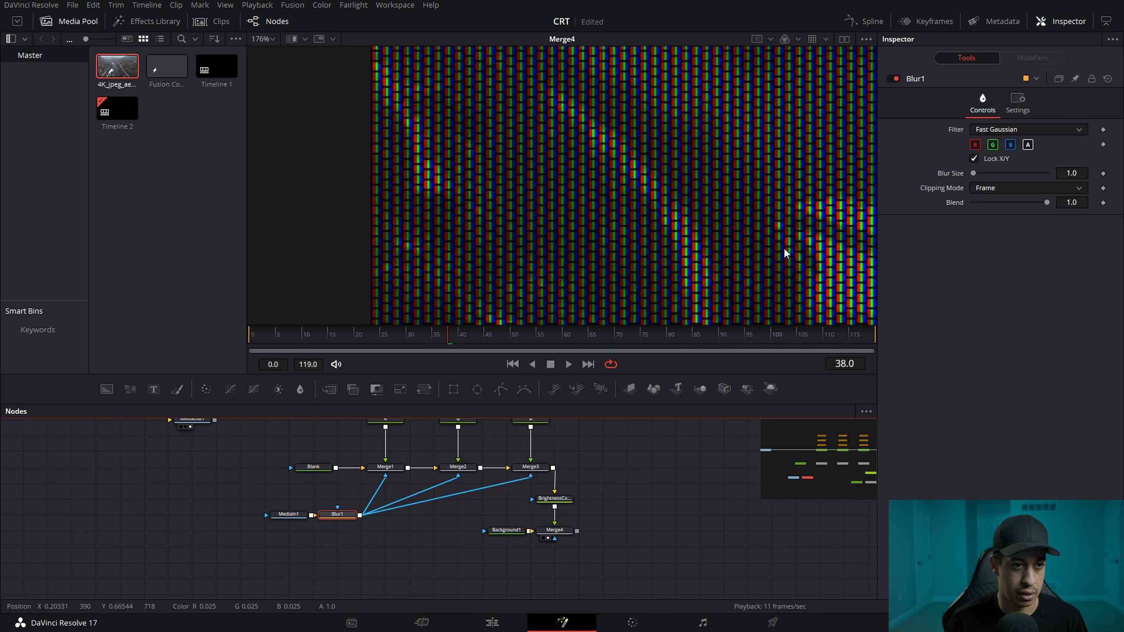
# Step: Show the original highway clip and the blurred version side by side in two viewers
pyautogui.moveTo(337, 514); pyautogui.dragTo(361, 482)
pyautogui.moveTo(383, 408); pyautogui.dragTo(543, 289)
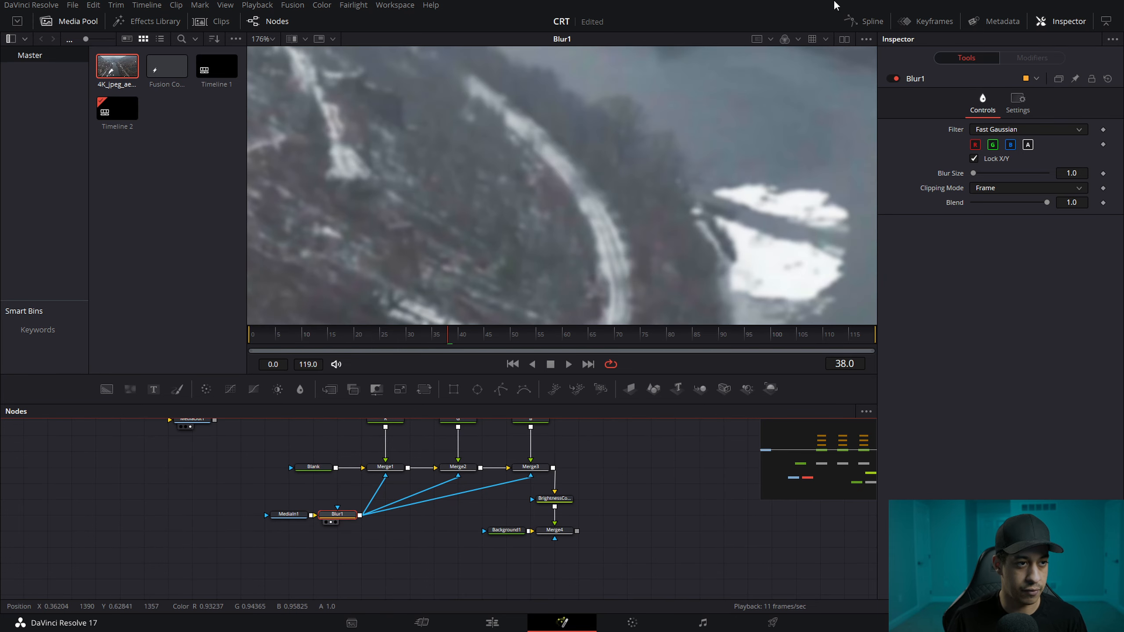
pyautogui.click(844, 39)
pyautogui.moveTo(288, 514); pyautogui.dragTo(405, 54)
pyautogui.scroll(-8, 713, 224)
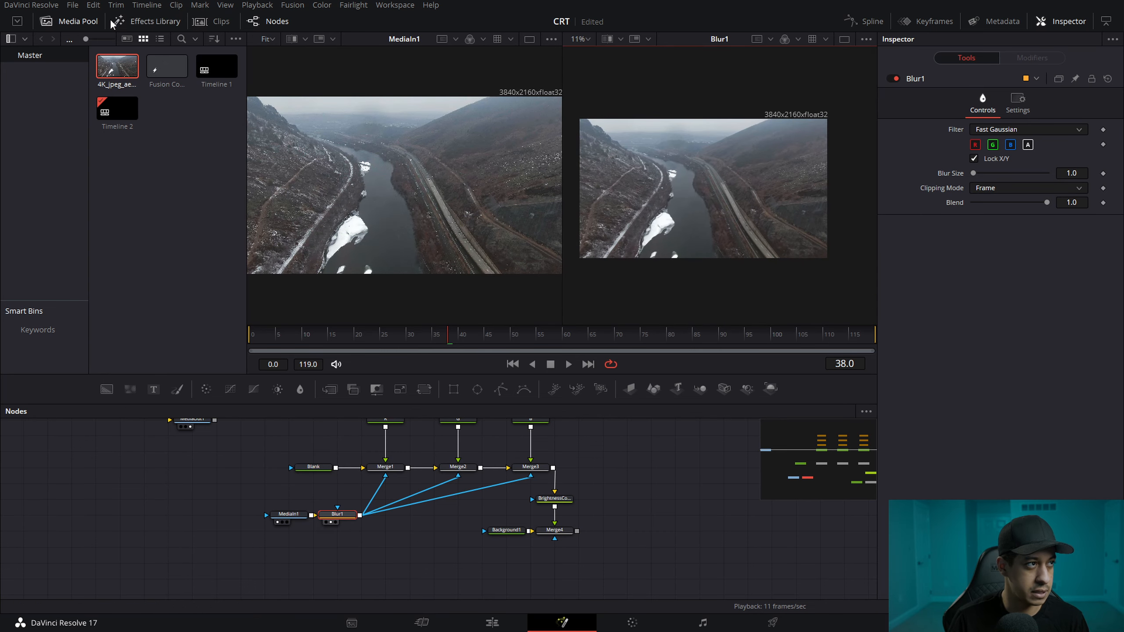
# Step: Hide the media pool, enlarge both viewers and fit the blurred image to its viewer for comparison
pyautogui.click(70, 21)
pyautogui.moveTo(564, 374); pyautogui.dragTo(572, 527)
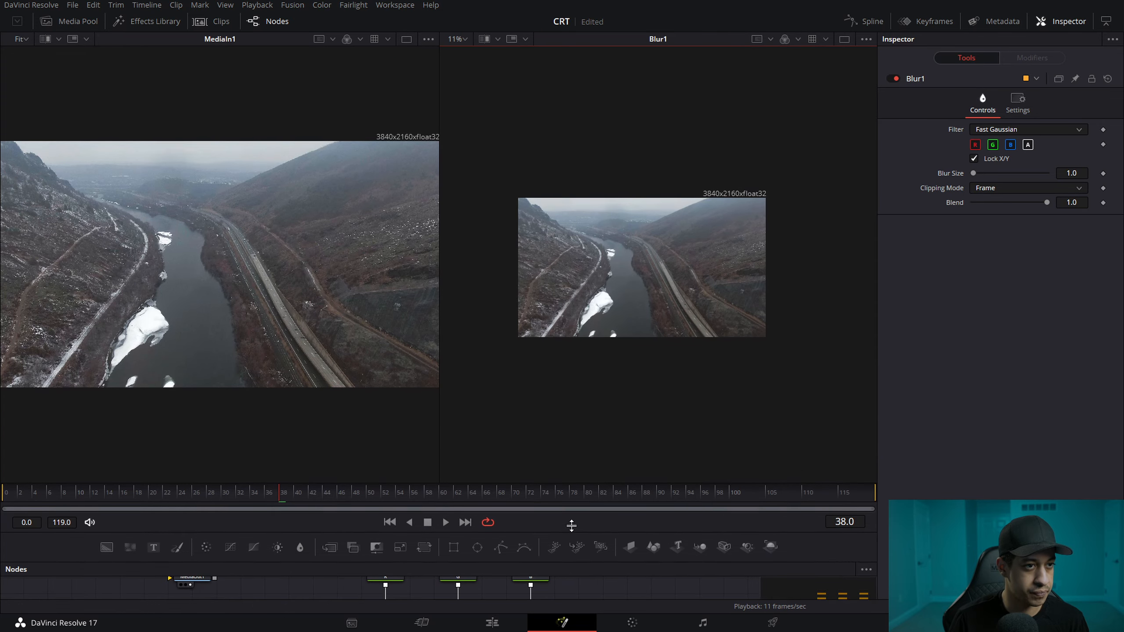
pyautogui.click(465, 39)
pyautogui.click(462, 54)
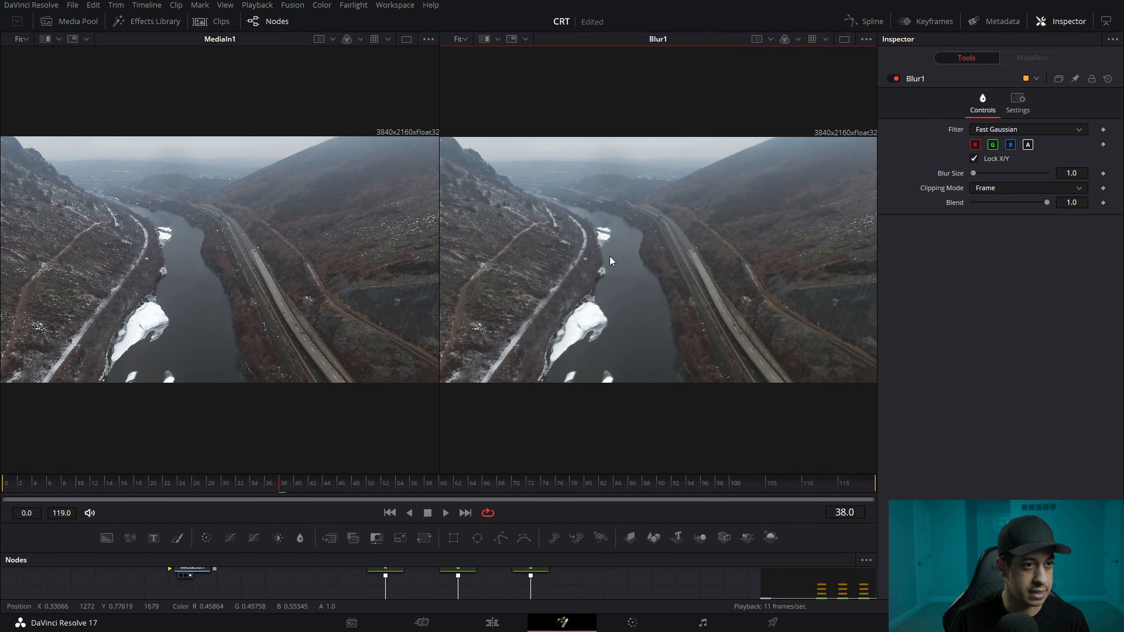
# Step: Compare the highway in the original and blurred clips up close, then fit both images to their viewers
pyautogui.scroll(4, 601, 228)
pyautogui.scroll(8, 250, 280)
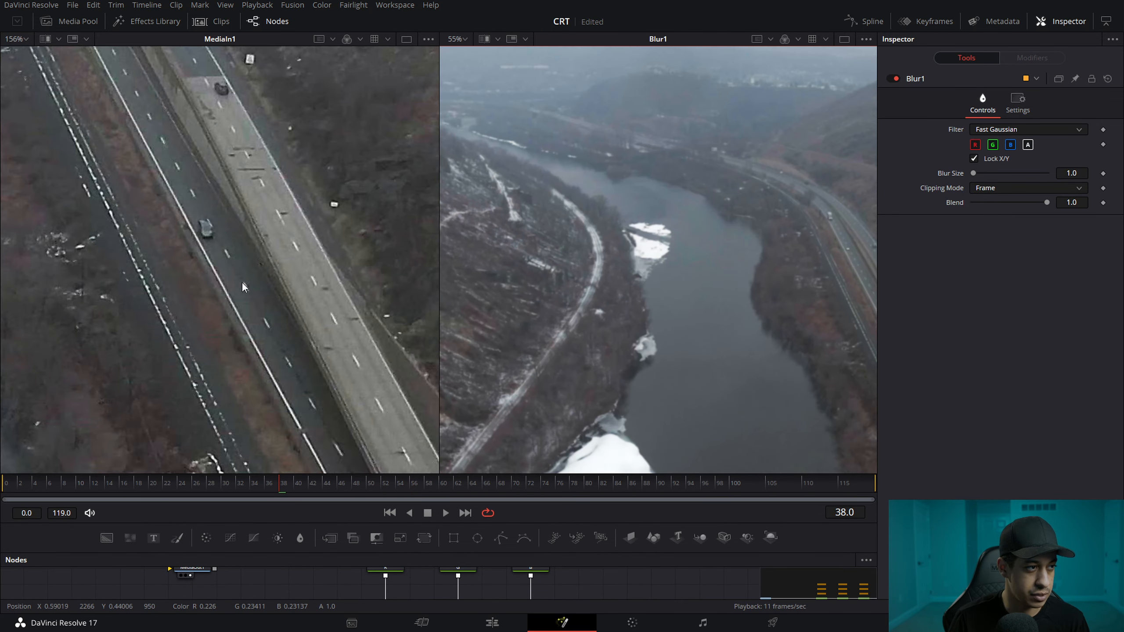
pyautogui.moveTo(721, 310); pyautogui.dragTo(491, 347)
pyautogui.moveTo(641, 306); pyautogui.dragTo(571, 200)
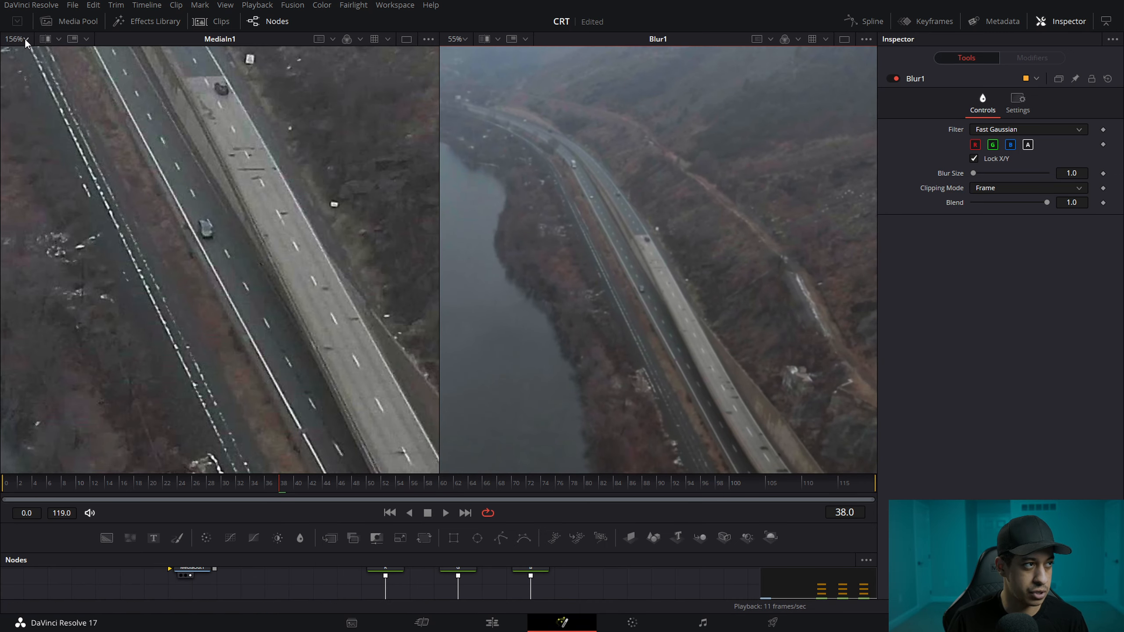
pyautogui.hotkey('ctrl', 'f')
pyautogui.click(458, 39)
pyautogui.click(458, 53)
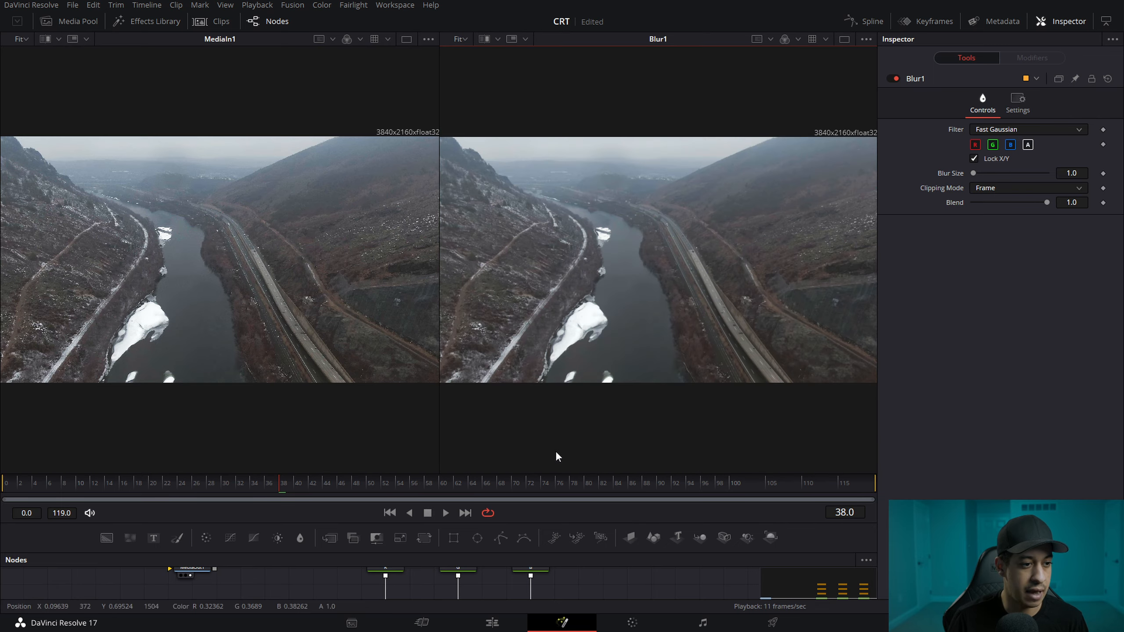
# Step: Enlarge the node graph, show Merge4 in the second viewer and examine its RGB pixel pattern up close
pyautogui.moveTo(584, 522); pyautogui.dragTo(602, 270)
pyautogui.moveTo(591, 431); pyautogui.dragTo(688, 142)
pyautogui.scroll(5, 681, 151)
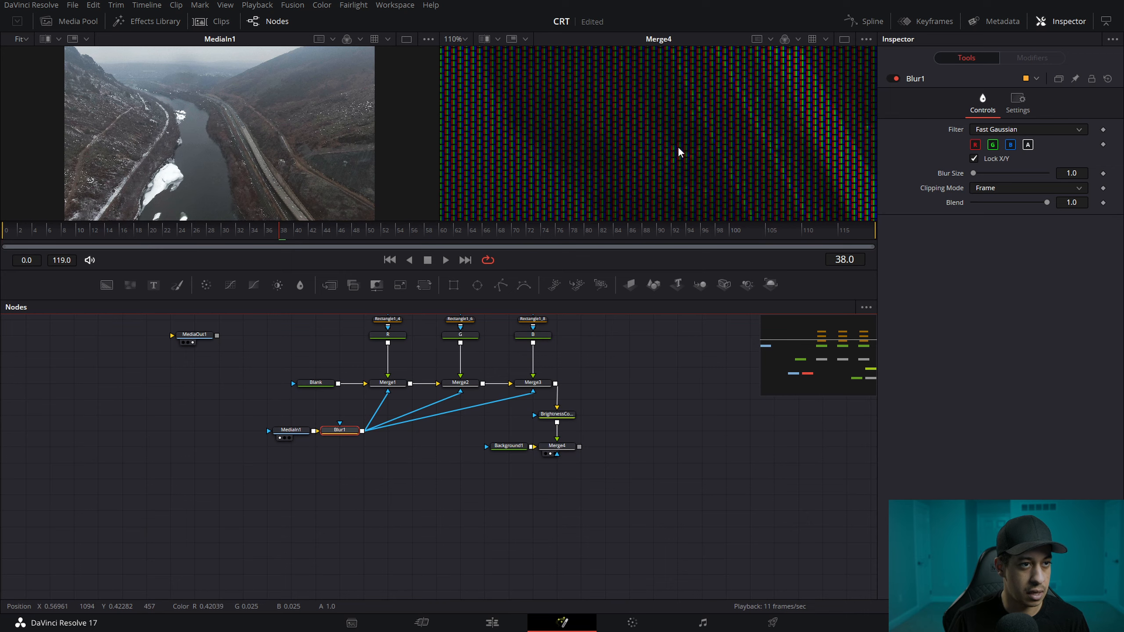
pyautogui.moveTo(780, 127); pyautogui.dragTo(633, 157)
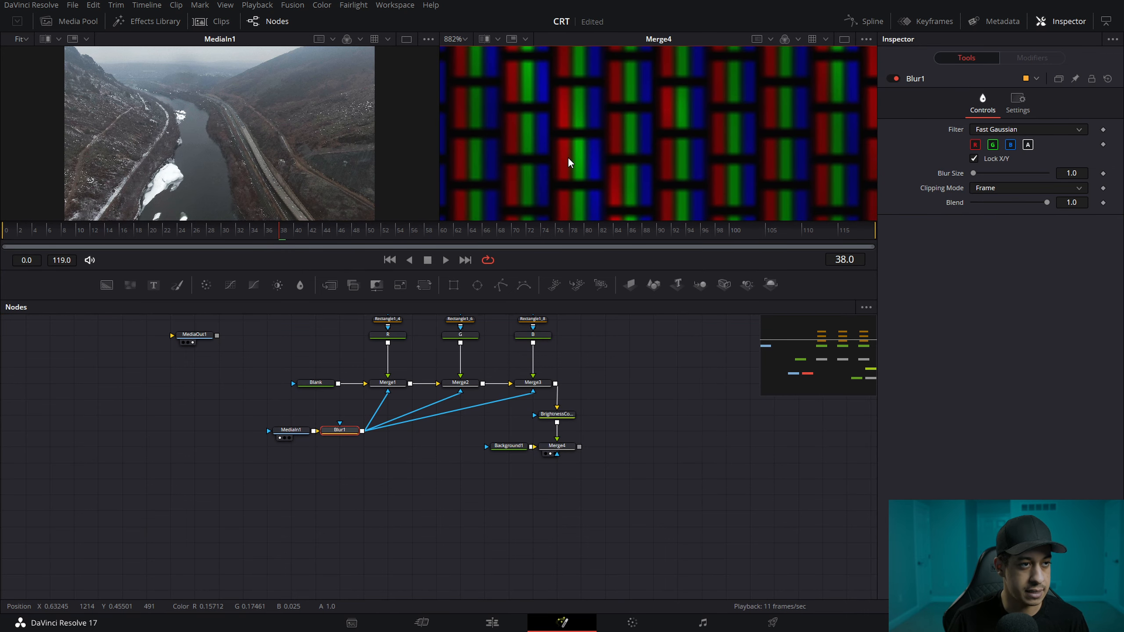
pyautogui.moveTo(580, 159); pyautogui.dragTo(737, 183)
pyautogui.scroll(-6, 677, 188)
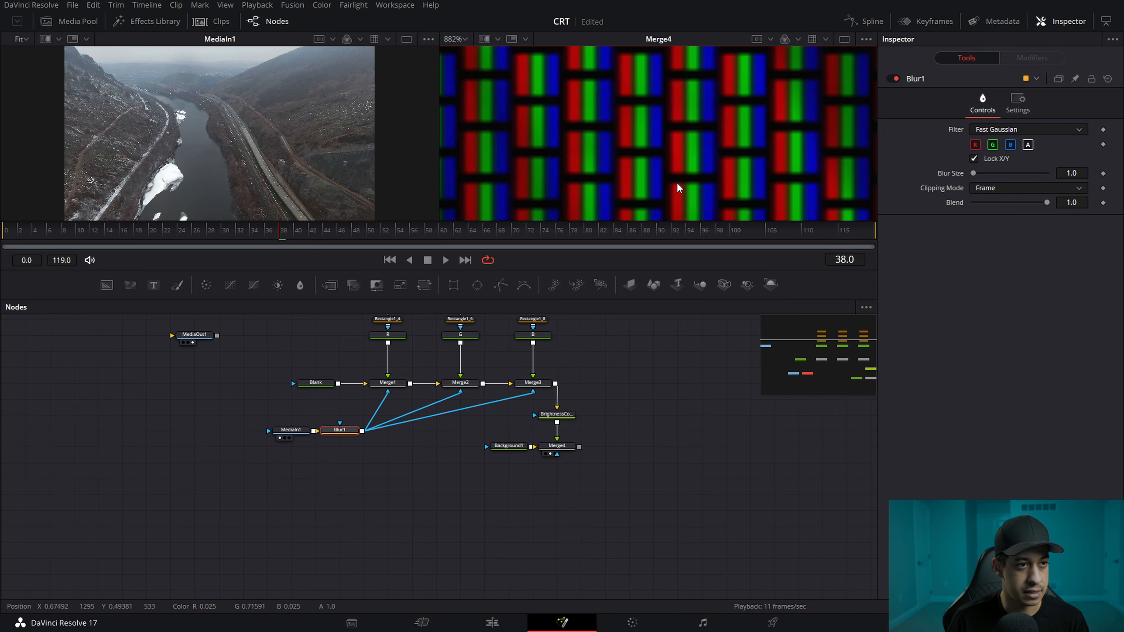
pyautogui.moveTo(653, 136); pyautogui.dragTo(576, 126)
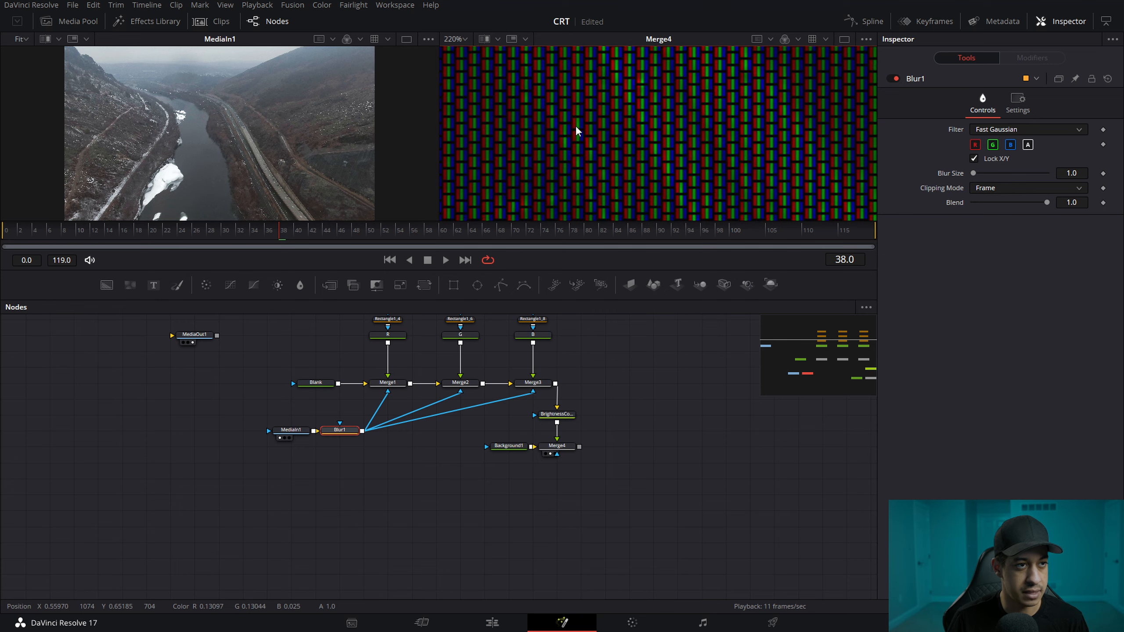
# Step: Place MediaOut1 beside Merge4, connect Merge4 to it, and check the composition full screen on the Edit page
pyautogui.moveTo(188, 340); pyautogui.dragTo(618, 448)
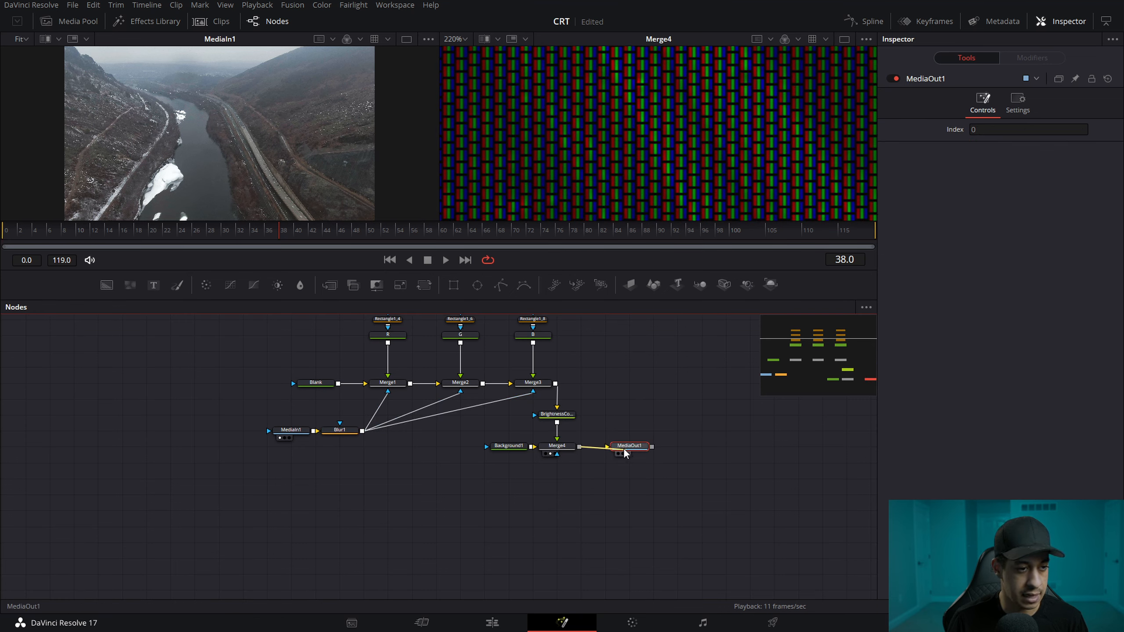
pyautogui.click(489, 620)
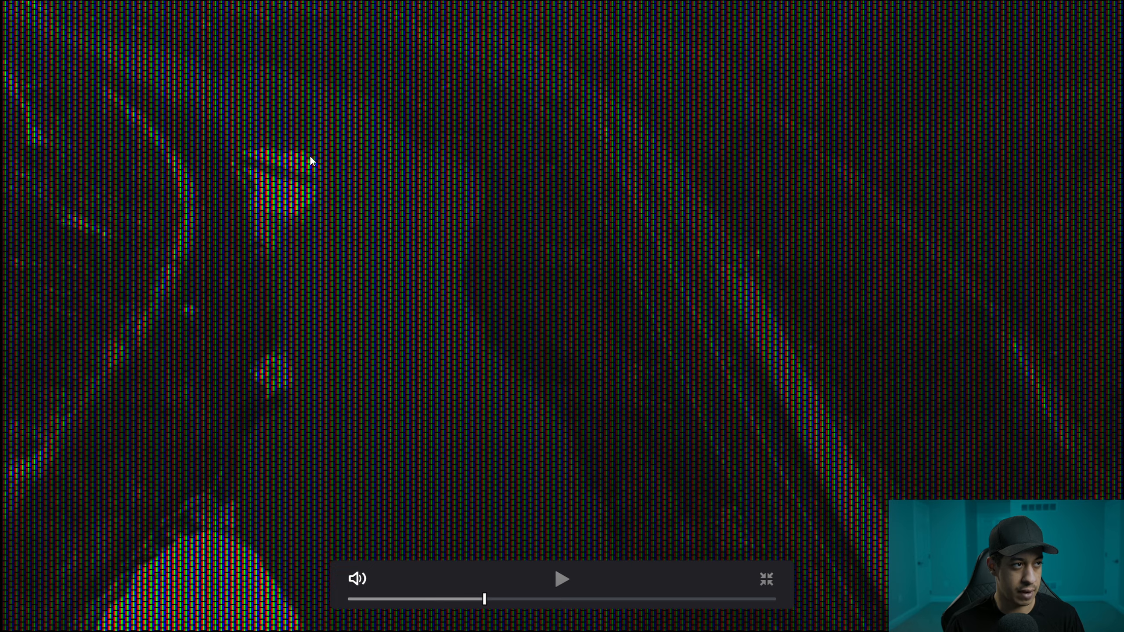
pyautogui.click(765, 581)
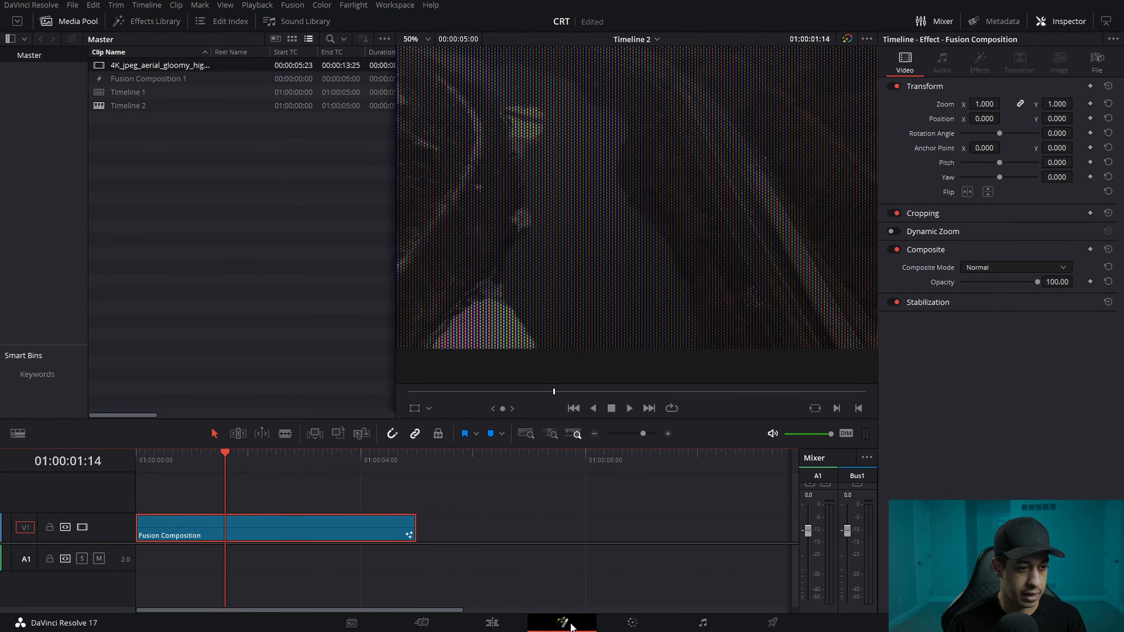
# Step: Return to the Fusion page, select the BrightnessContrast node, and show MediaOut1 fitted in a single enlarged viewer
pyautogui.click(571, 626)
pyautogui.click(556, 415)
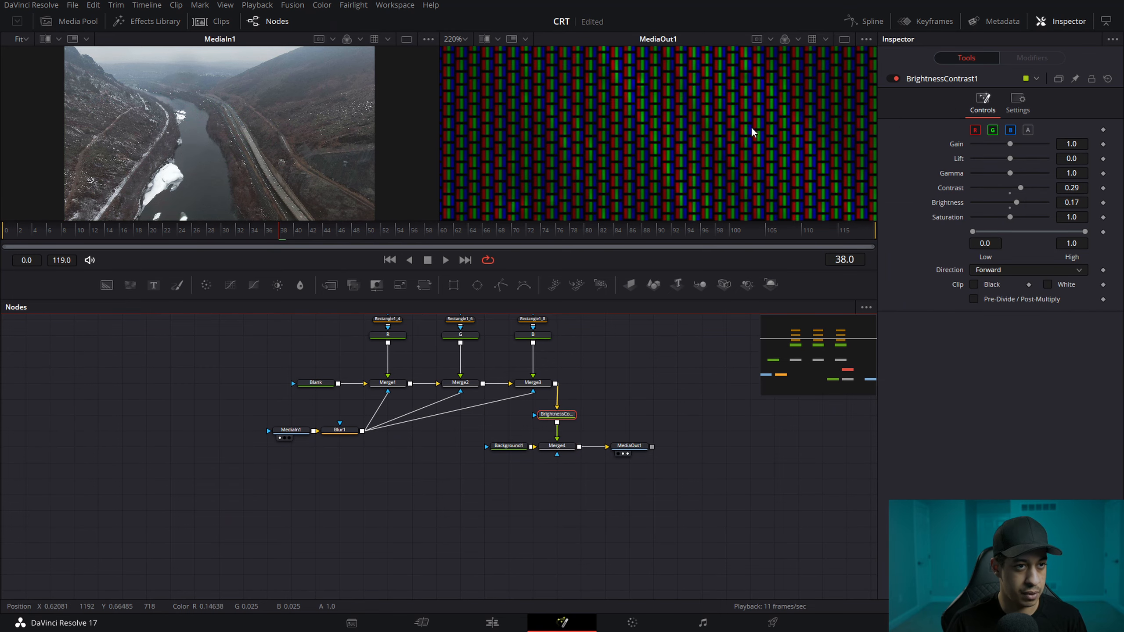
pyautogui.scroll(-8, 678, 176)
pyautogui.moveTo(637, 301); pyautogui.dragTo(637, 473)
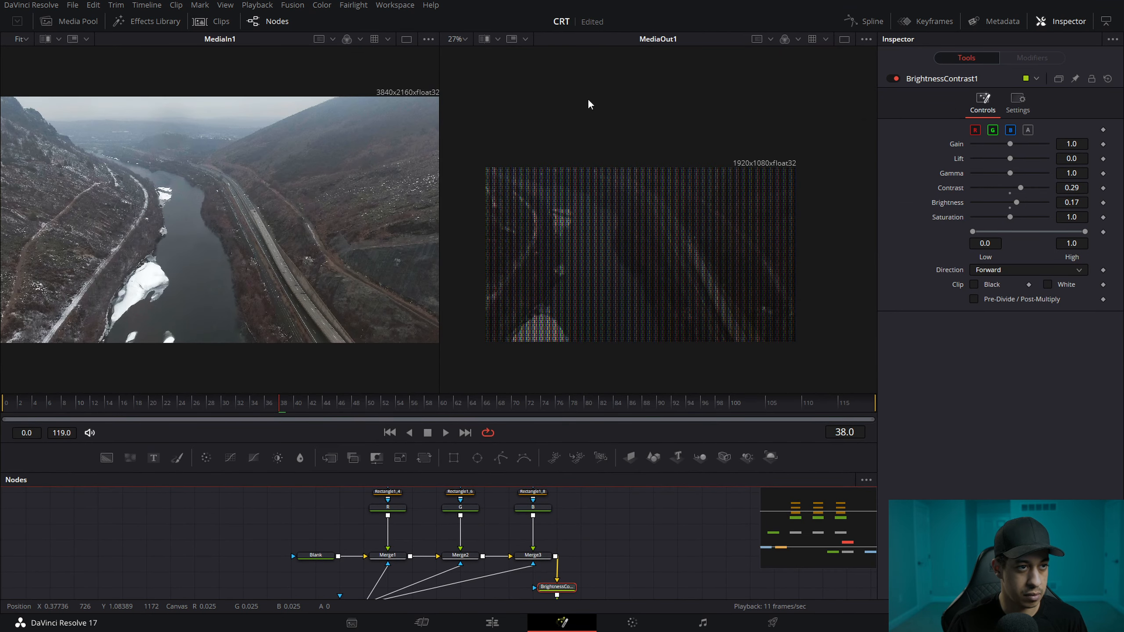
pyautogui.click(457, 39)
pyautogui.click(457, 55)
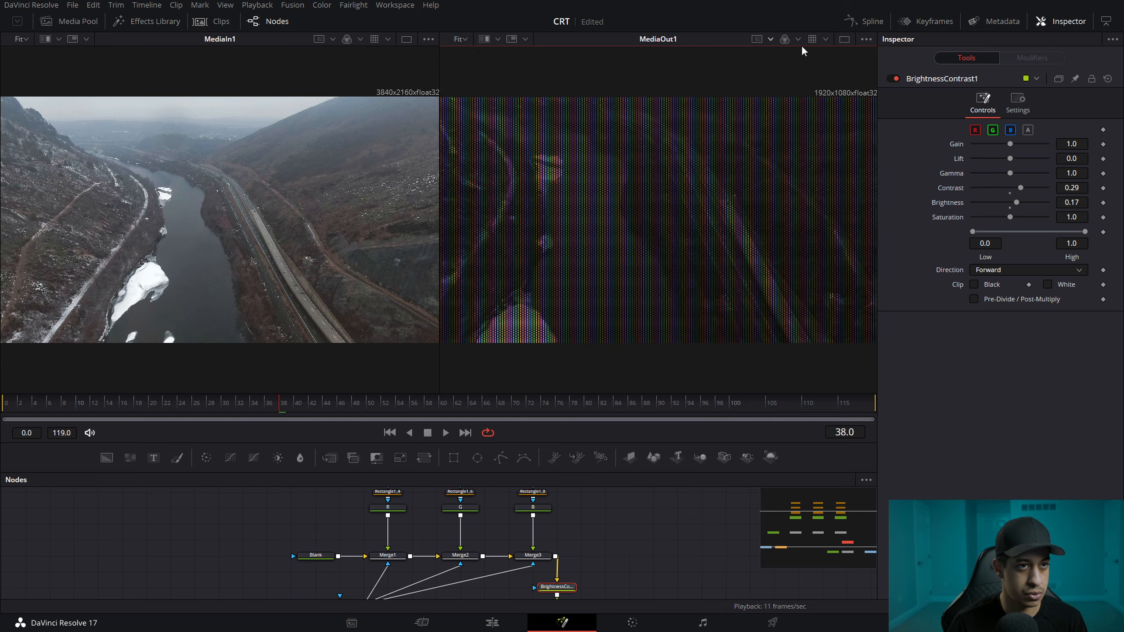
pyautogui.click(845, 39)
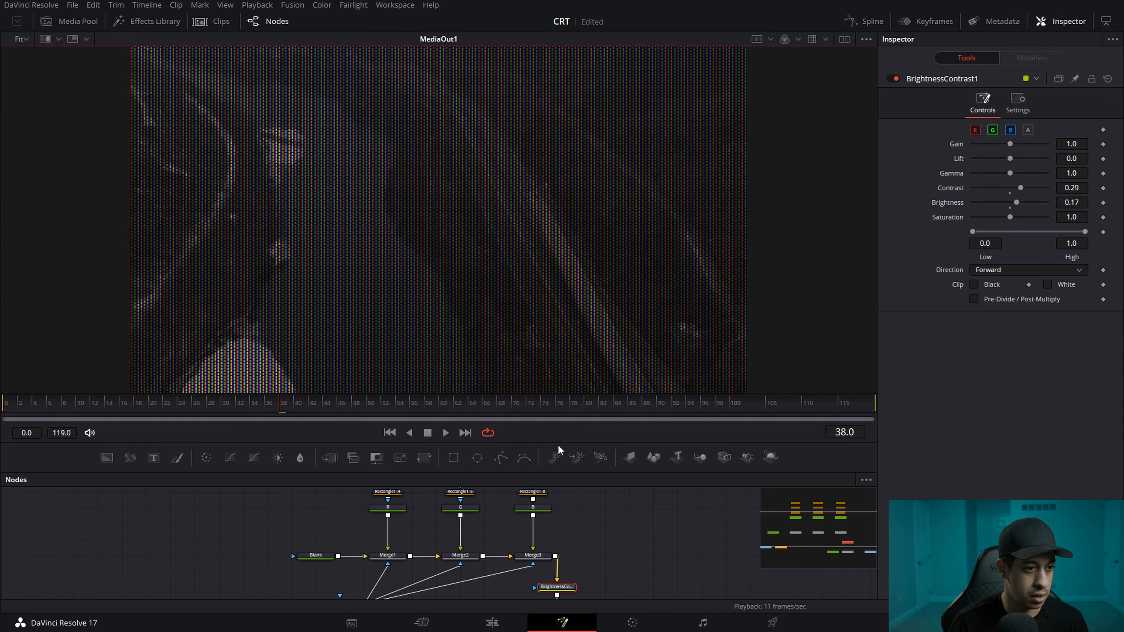
pyautogui.moveTo(559, 442); pyautogui.dragTo(559, 534)
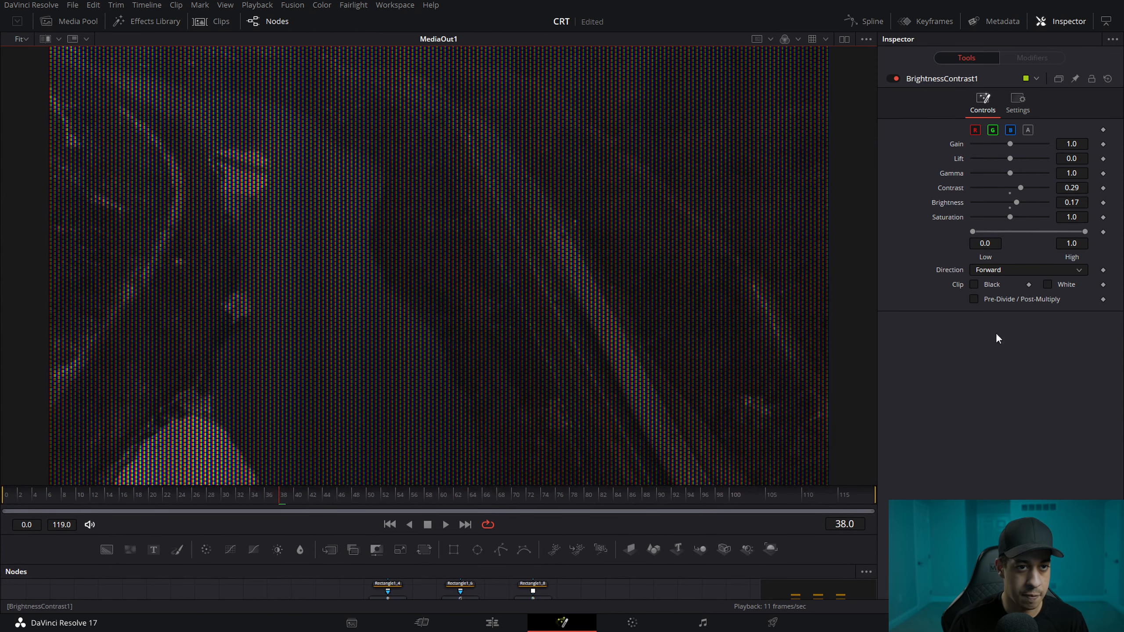
# Step: Try a contrast of 0.57 and a brightness of 0.32, and look up the monitor options for the video clean feed
pyautogui.moveTo(1022, 187)
pyautogui.mouseDown()
pyautogui.moveTo(1020, 203)
pyautogui.moveTo(1030, 188)
pyautogui.mouseUp()
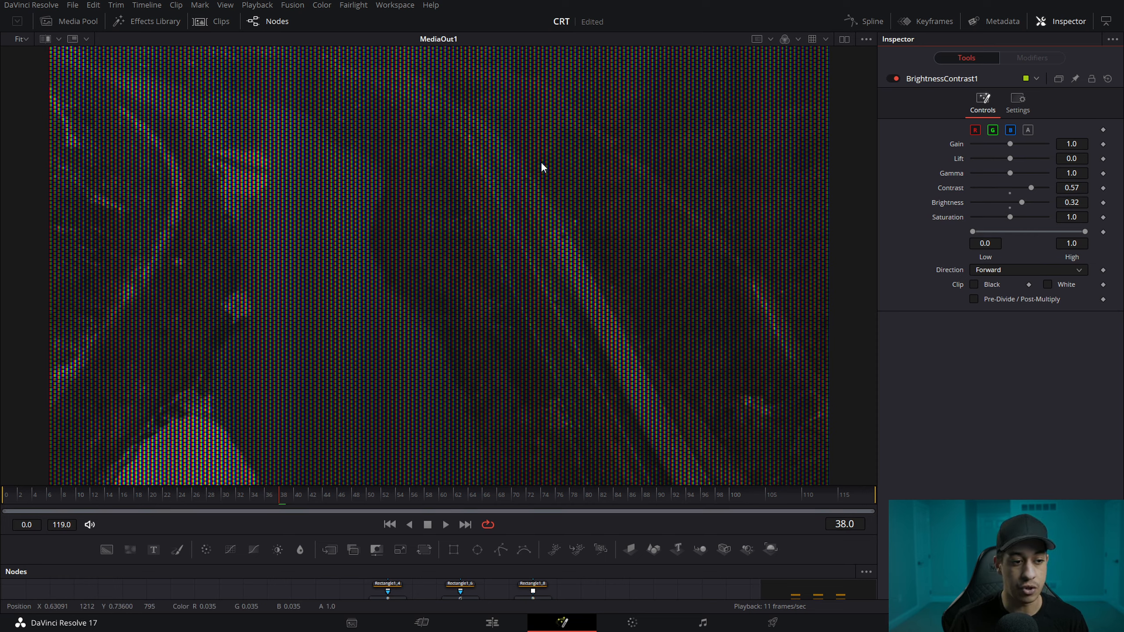
pyautogui.click(392, 6)
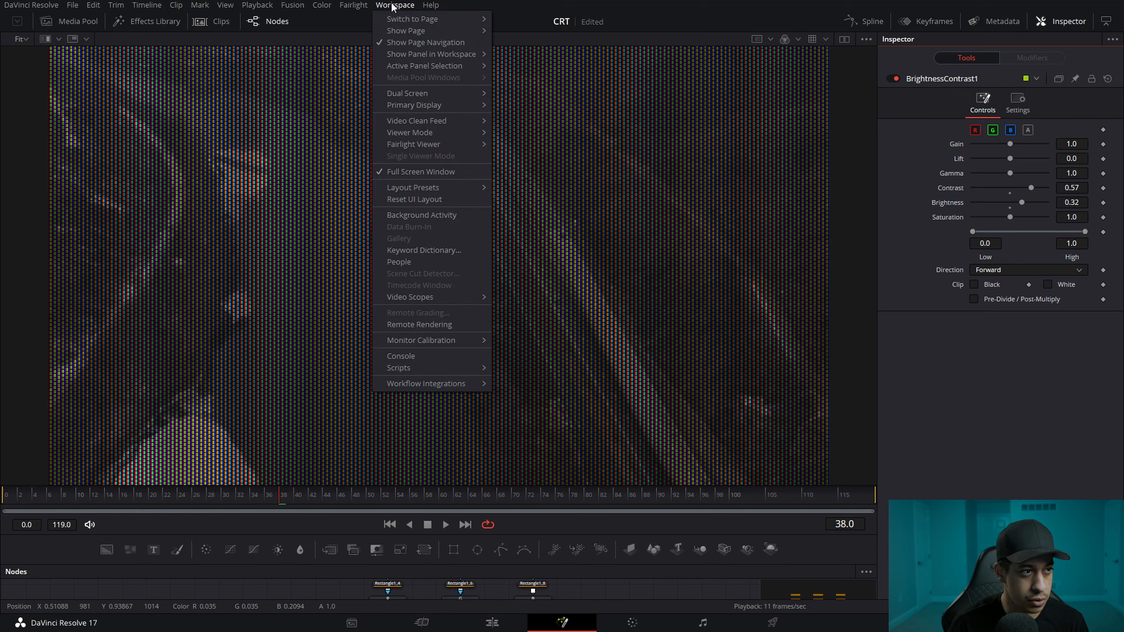
pyautogui.moveTo(410, 120)
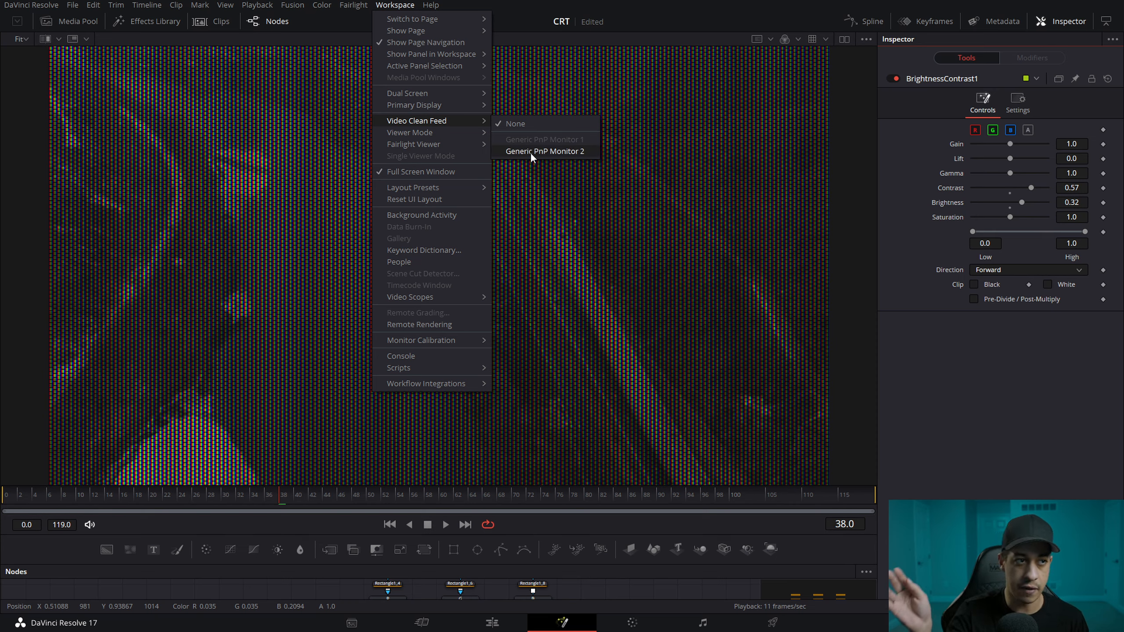
pyautogui.click(682, 280)
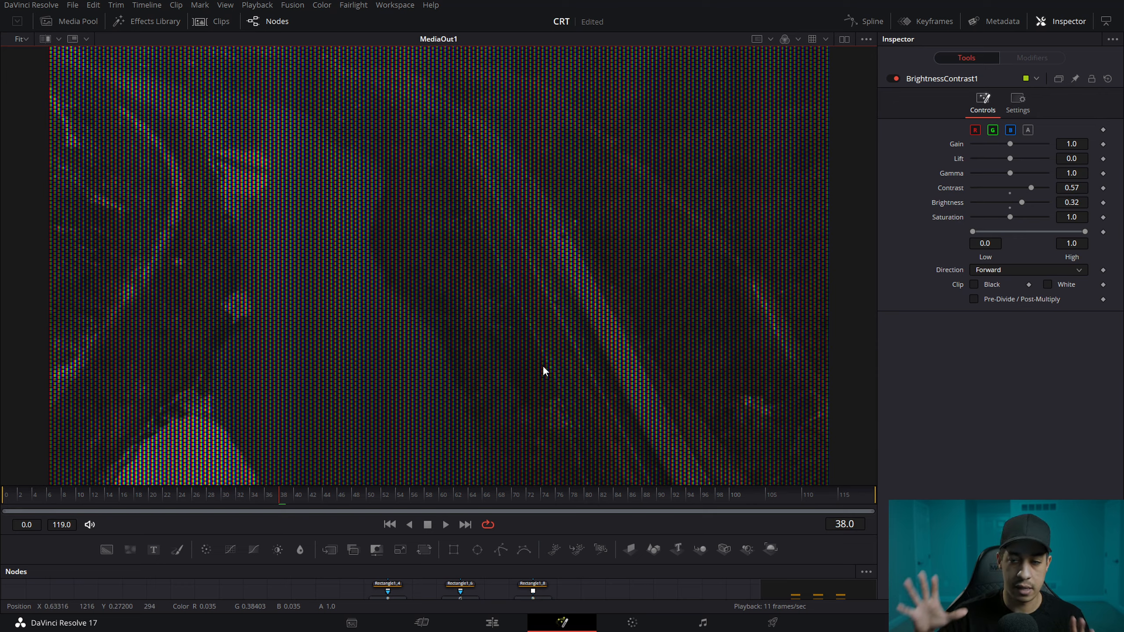
# Step: Set the BrightnessContrast node's contrast to 0.87 and brightness to 0.4, and check the image at several frames, ending on frame 32
pyautogui.moveTo(1026, 202); pyautogui.dragTo(1039, 192)
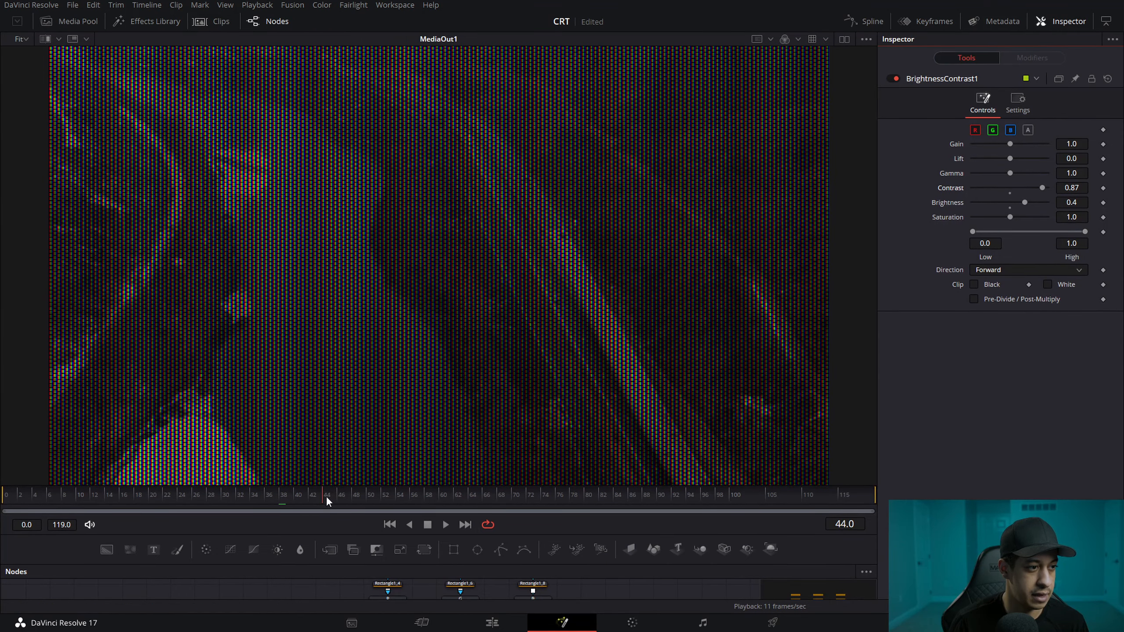
pyautogui.click(358, 497)
pyautogui.moveTo(325, 199); pyautogui.dragTo(275, 183)
pyautogui.click(237, 497)
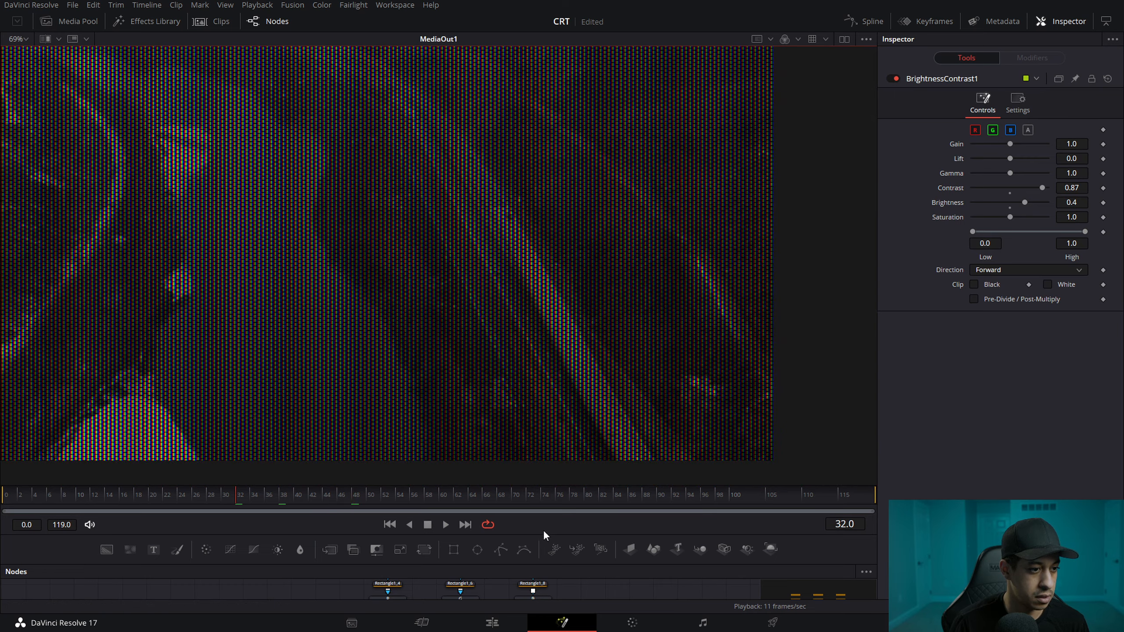
# Step: Enlarge the node graph and compare the framing of MediaIn1, Blur1 and MediaOut1 in the viewer
pyautogui.moveTo(535, 535); pyautogui.dragTo(535, 317)
pyautogui.moveTo(240, 176); pyautogui.dragTo(451, 129)
pyautogui.scroll(-5, 439, 162)
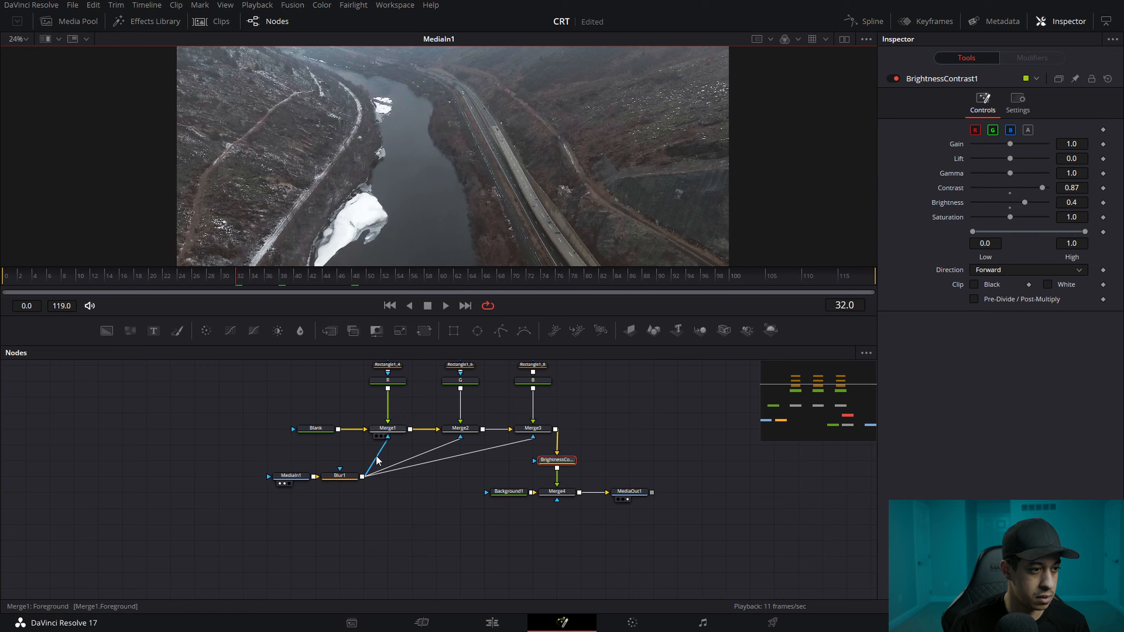
pyautogui.press('1')
pyautogui.press('1')
pyautogui.moveTo(407, 140)
pyautogui.mouseDown()
pyautogui.moveTo(429, 284)
pyautogui.moveTo(409, 144)
pyautogui.mouseUp()
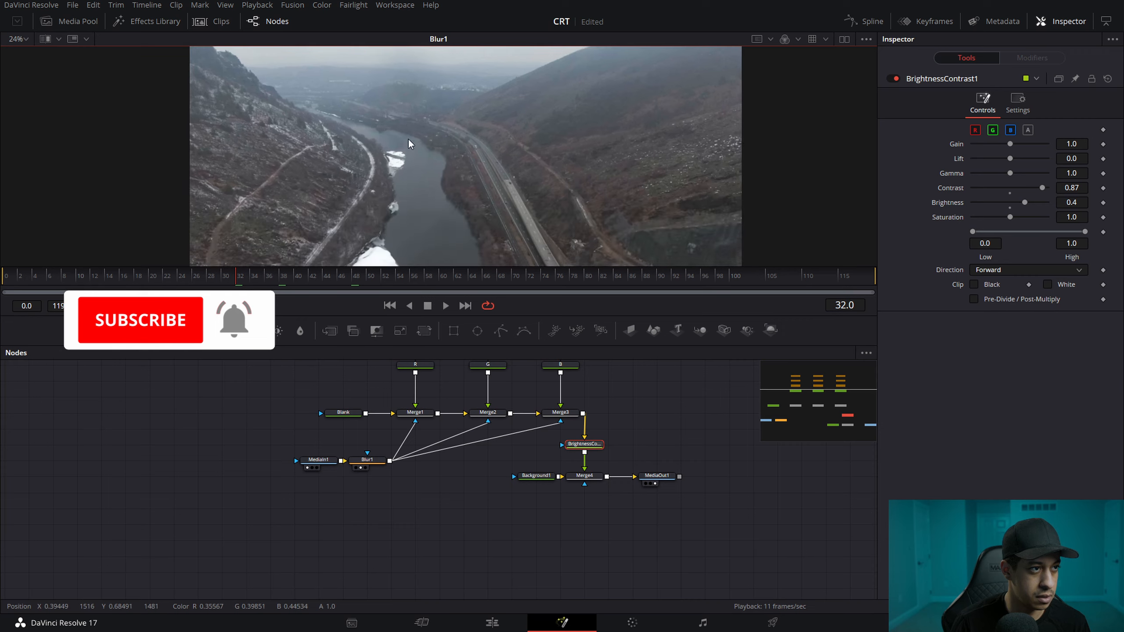
pyautogui.click(649, 482)
# Step: Check the original clip's resolution, space MediaIn1 and Blur1 apart, and insert a 1920 x 1080 Resize node between them
pyautogui.moveTo(354, 463); pyautogui.dragTo(375, 465)
pyautogui.moveTo(480, 137); pyautogui.dragTo(482, 150)
pyautogui.click(307, 467)
pyautogui.moveTo(593, 92); pyautogui.dragTo(592, 192)
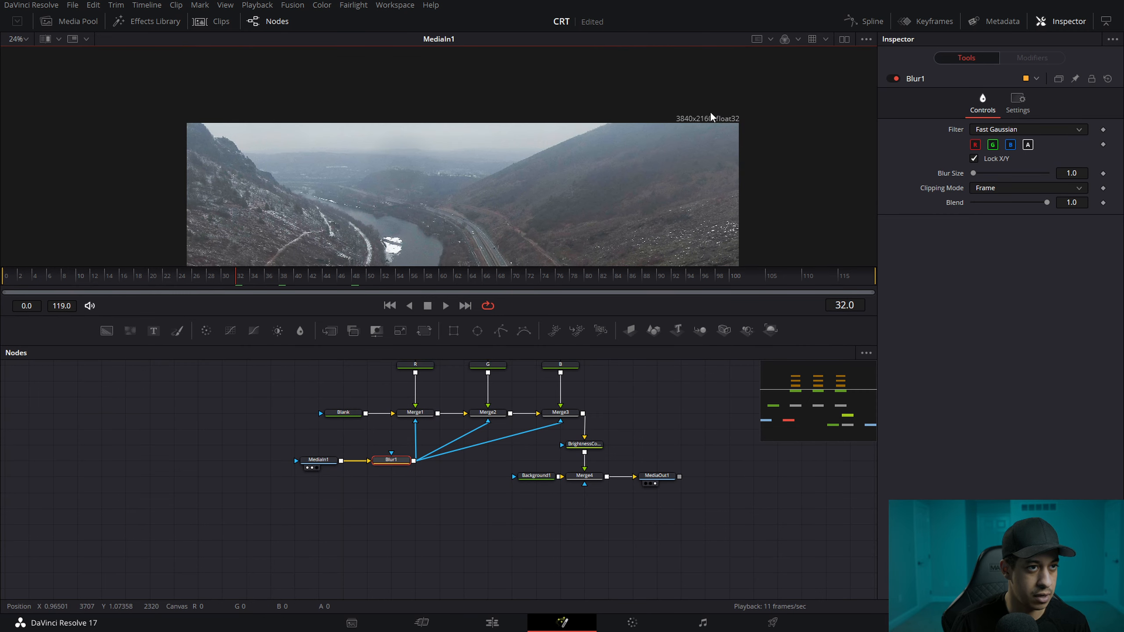
pyautogui.moveTo(318, 462); pyautogui.dragTo(294, 462)
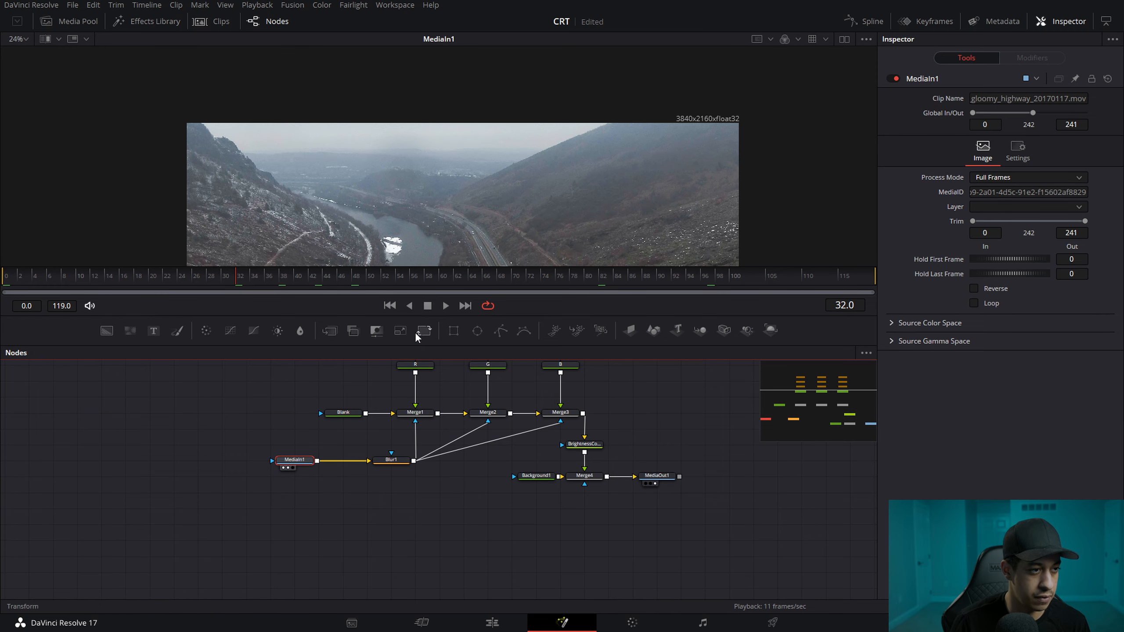
pyautogui.click(400, 331)
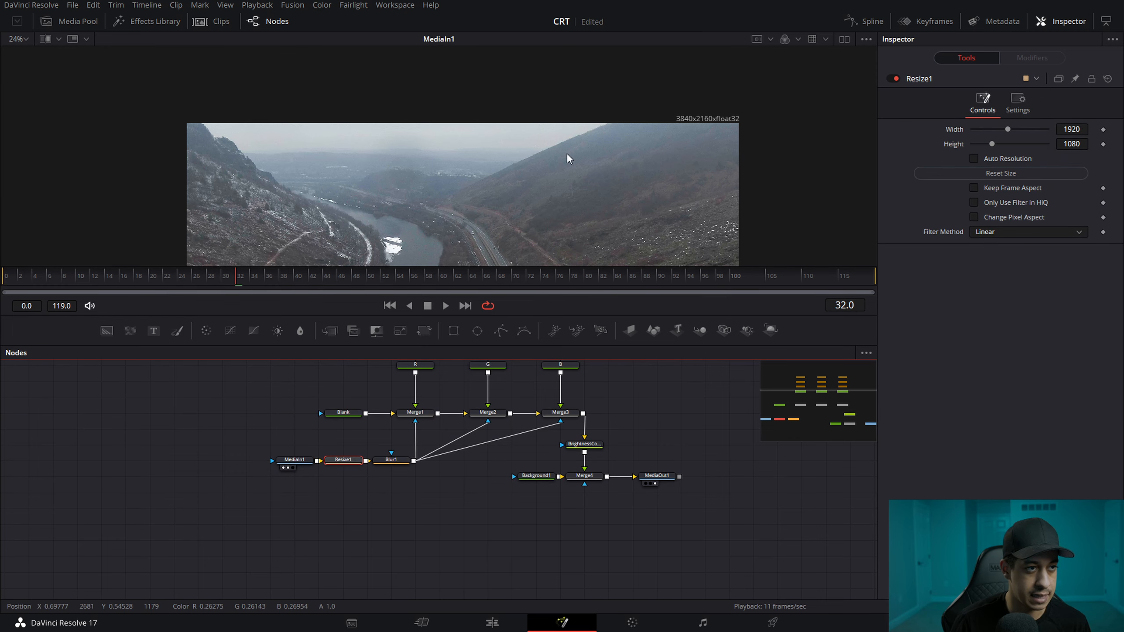
# Step: View the Resize node's image, then MediaOut1, and examine the final pixel pattern up close
pyautogui.press('1')
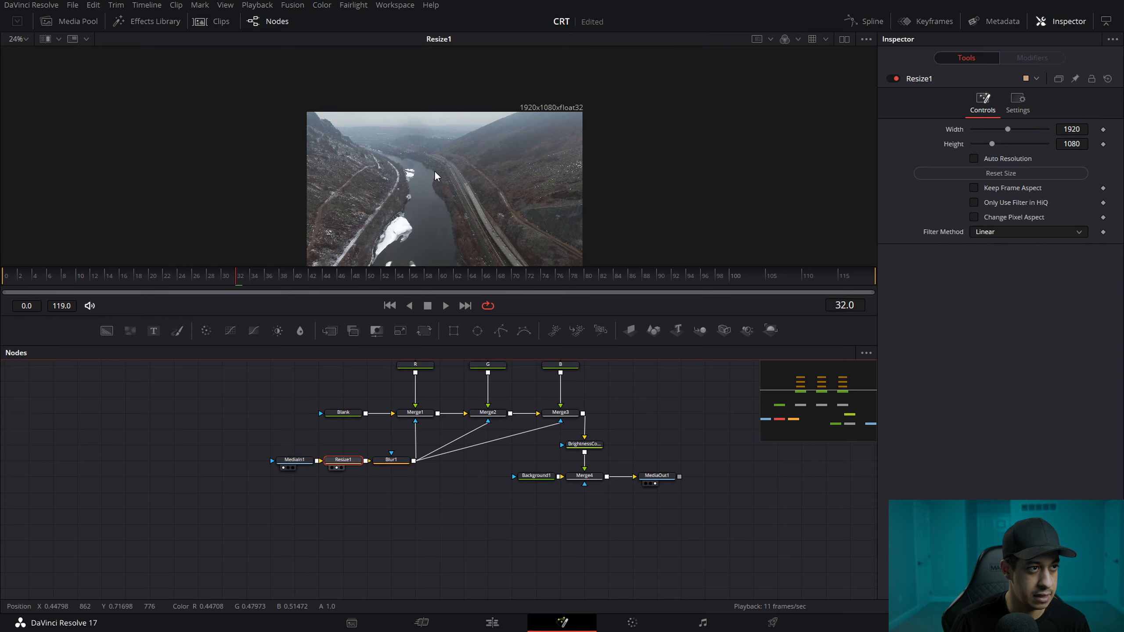
pyautogui.moveTo(436, 176); pyautogui.dragTo(423, 147)
pyautogui.press('1')
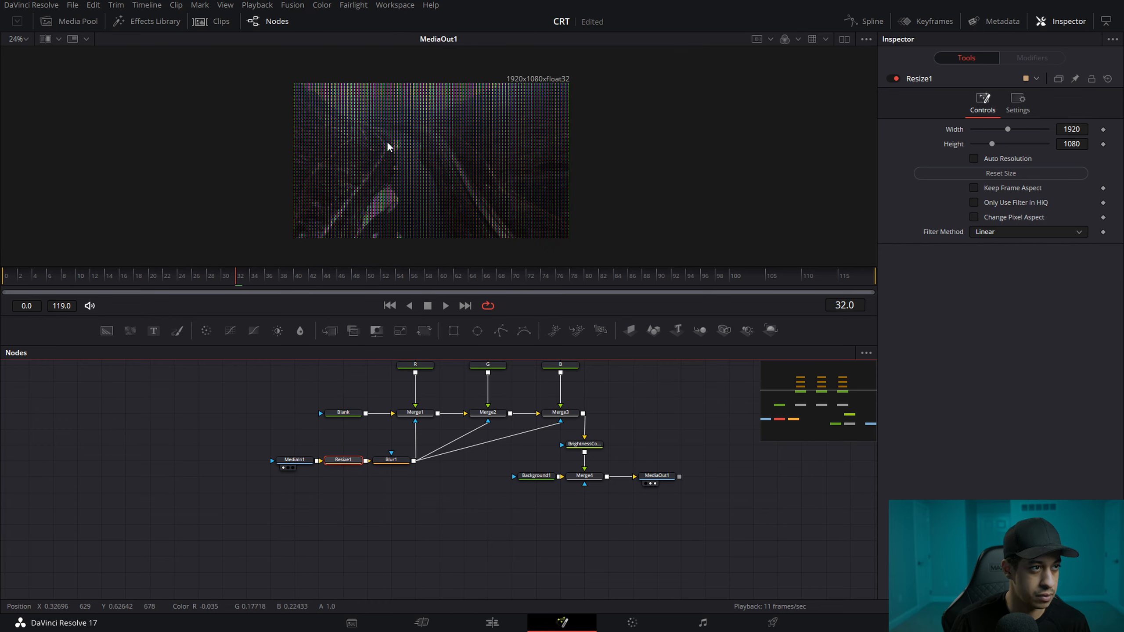
pyautogui.scroll(6, 389, 146)
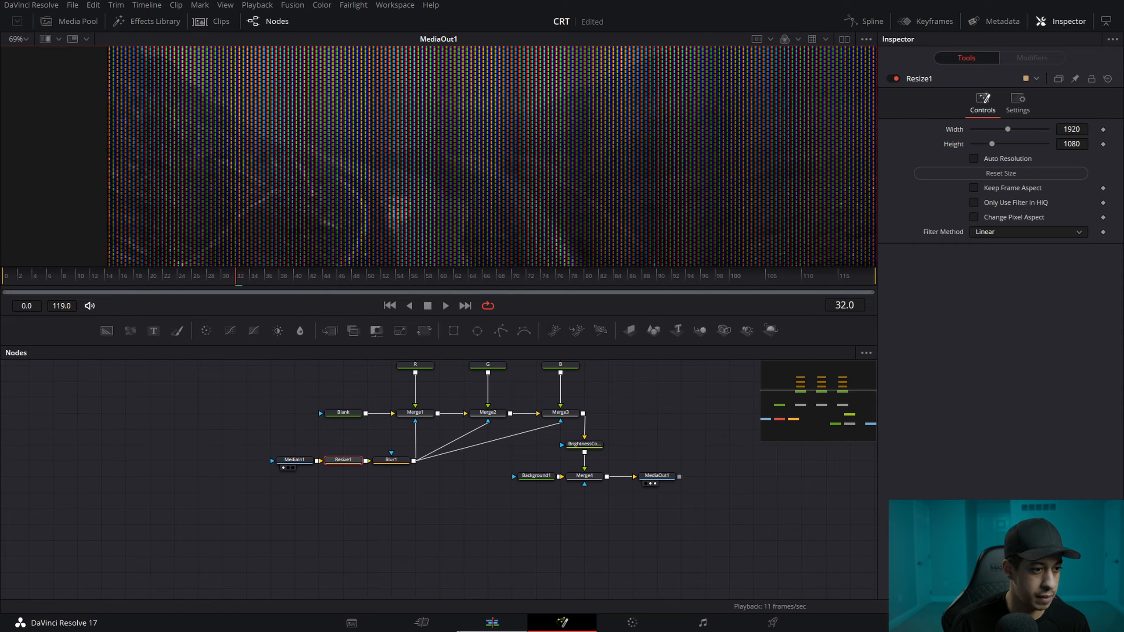
# Step: Play the composition full screen from the Edit page, scrub back to inspect a frame, and leave full screen
pyautogui.click(493, 623)
pyautogui.hotkey('ctrl', 'f')
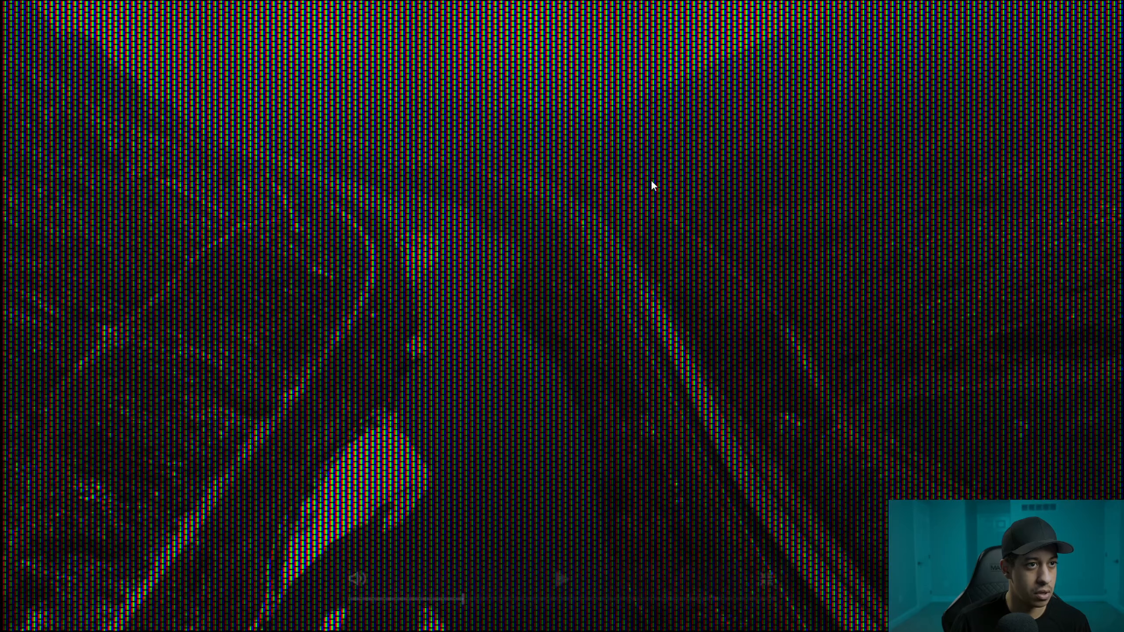
pyautogui.press('space')
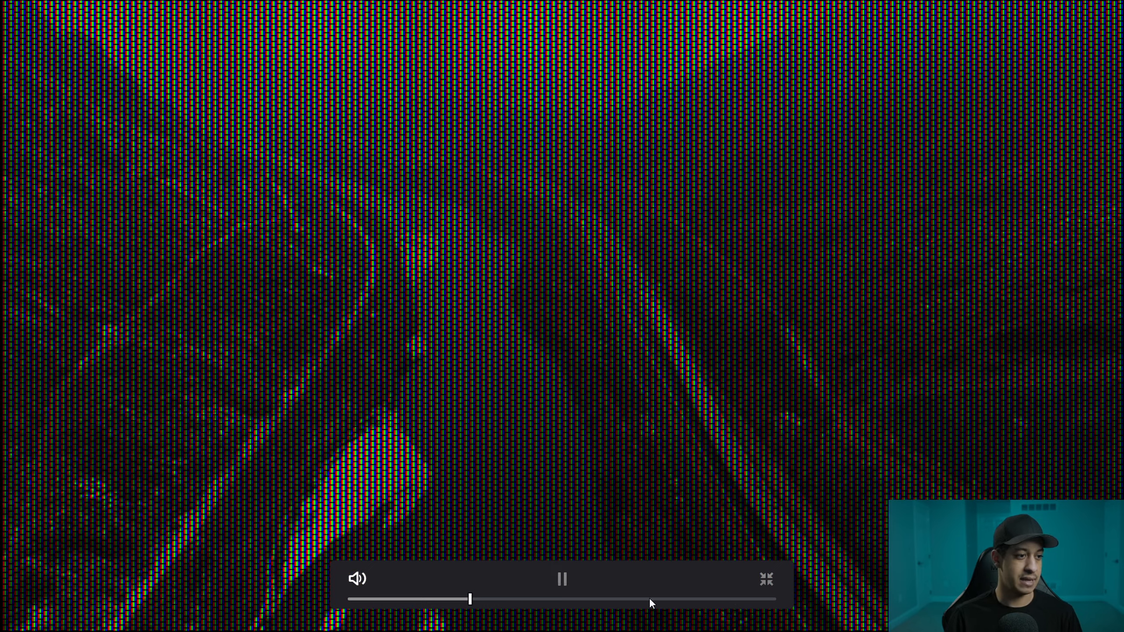
pyautogui.press('space')
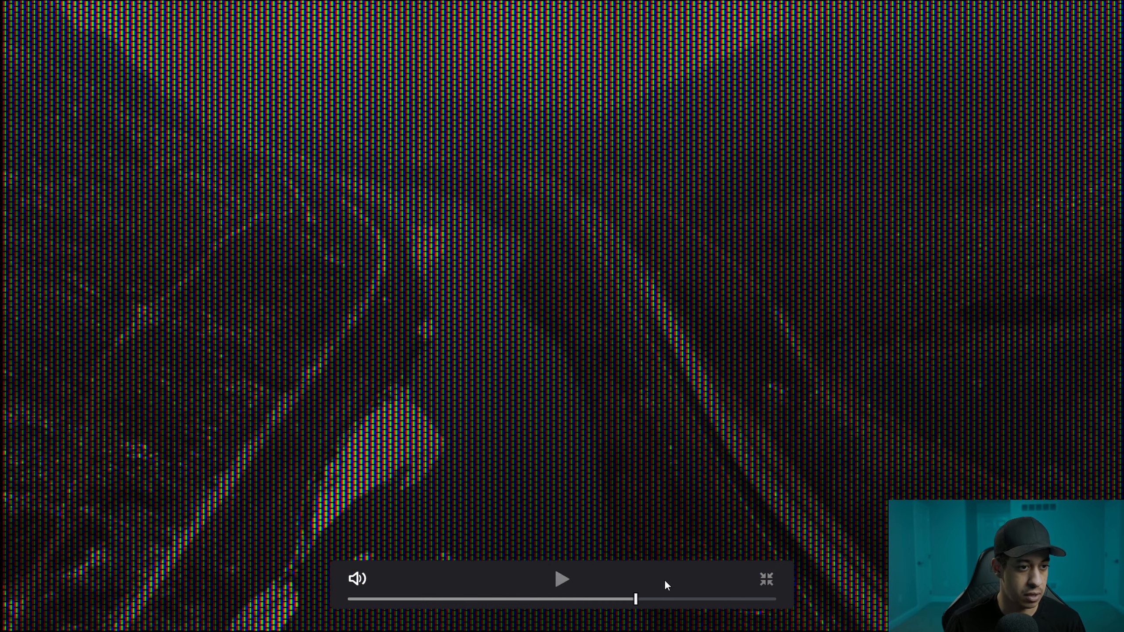
pyautogui.moveTo(620, 599); pyautogui.dragTo(547, 596)
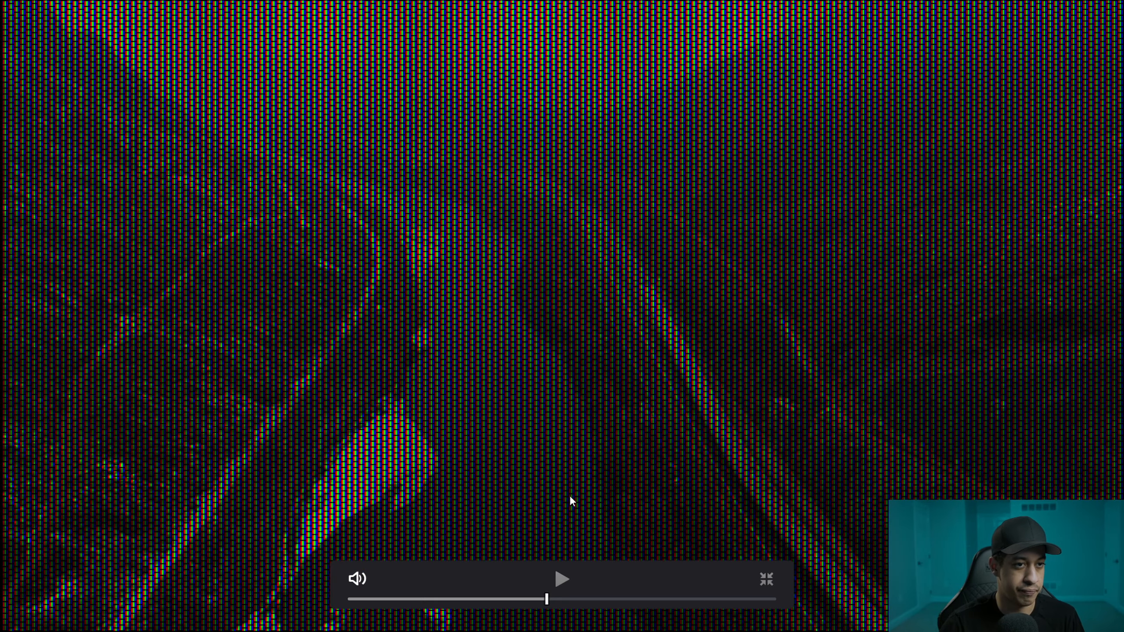
pyautogui.click(767, 580)
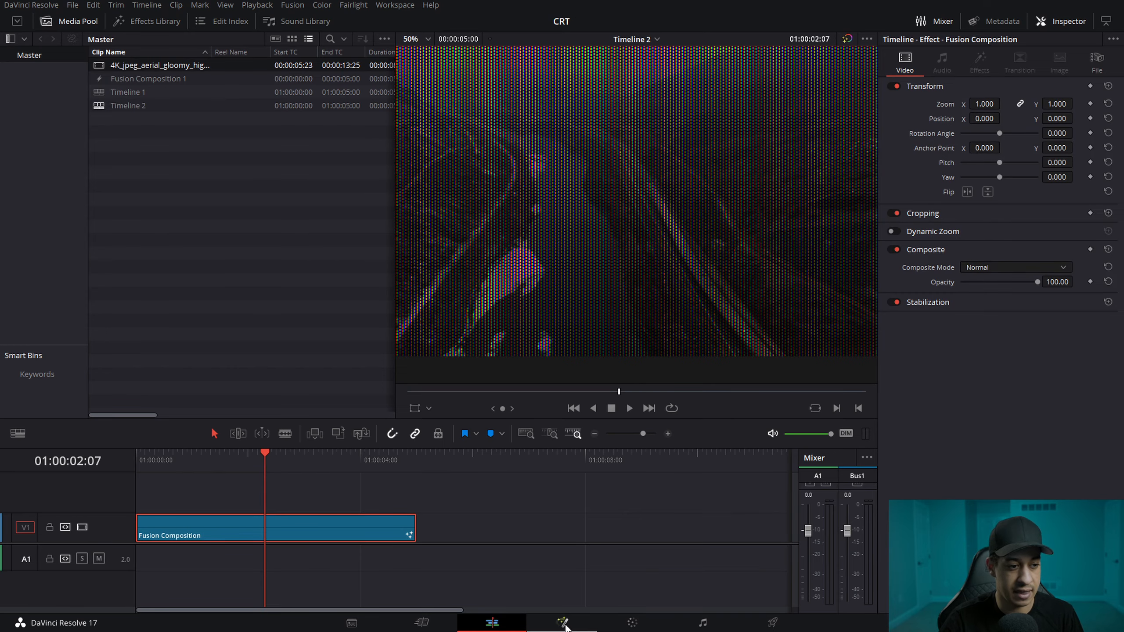
# Step: Return to the Fusion page, enlarge the viewer area, and fit the whole MediaOut1 image in it
pyautogui.click(563, 623)
pyautogui.moveTo(607, 316); pyautogui.dragTo(605, 454)
pyautogui.click(18, 39)
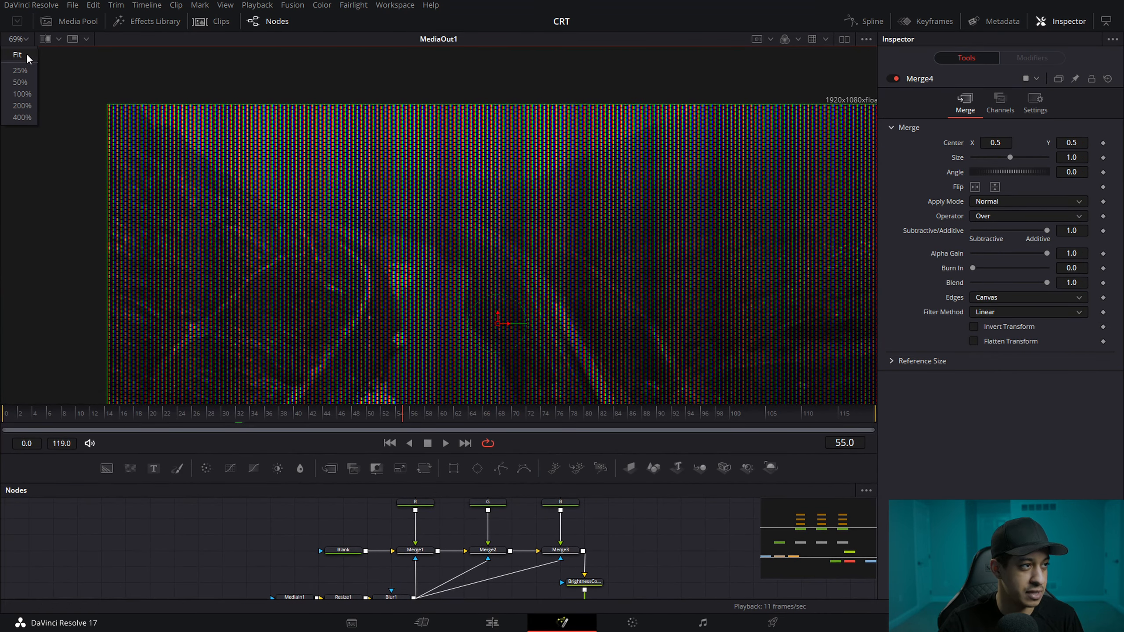
pyautogui.click(27, 59)
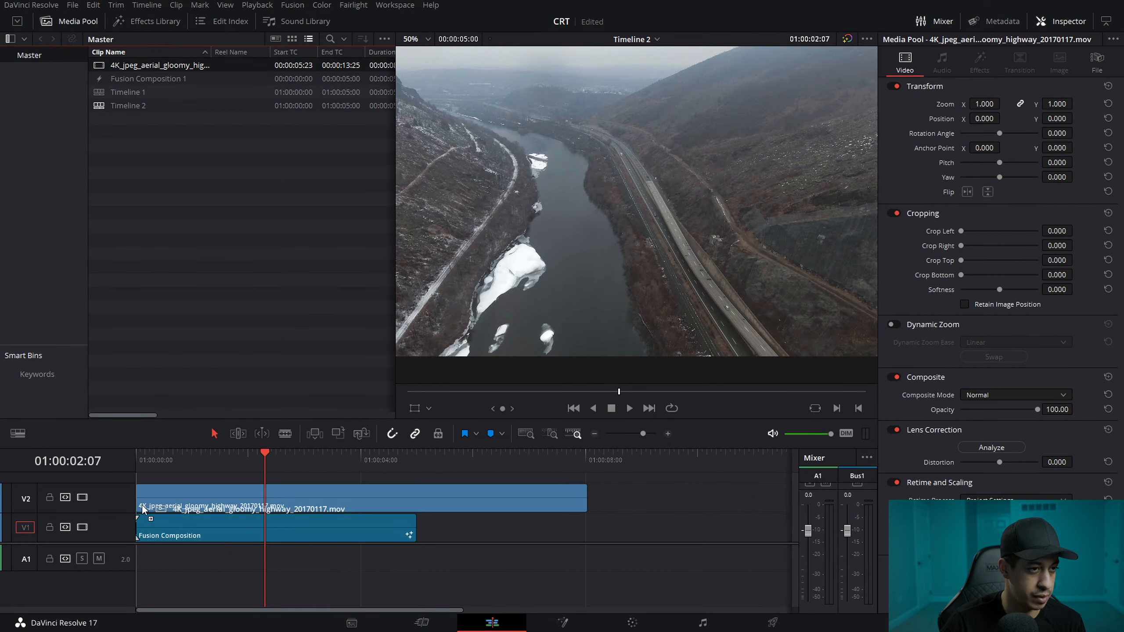
# Step: Place the 4K aerial highway clip on track V2 above the Fusion Composition, aligned to its start, and toggle V2's visibility to compare
pyautogui.moveTo(143, 510); pyautogui.dragTo(138, 510)
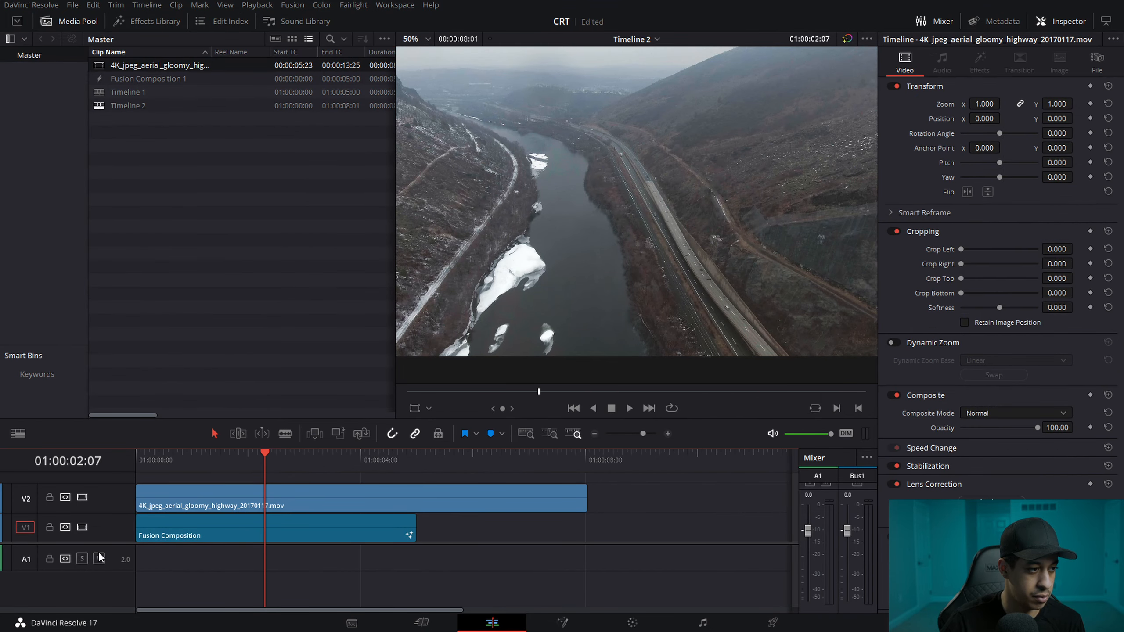
pyautogui.click(81, 502)
pyautogui.click(81, 502)
pyautogui.click(80, 502)
pyautogui.click(80, 502)
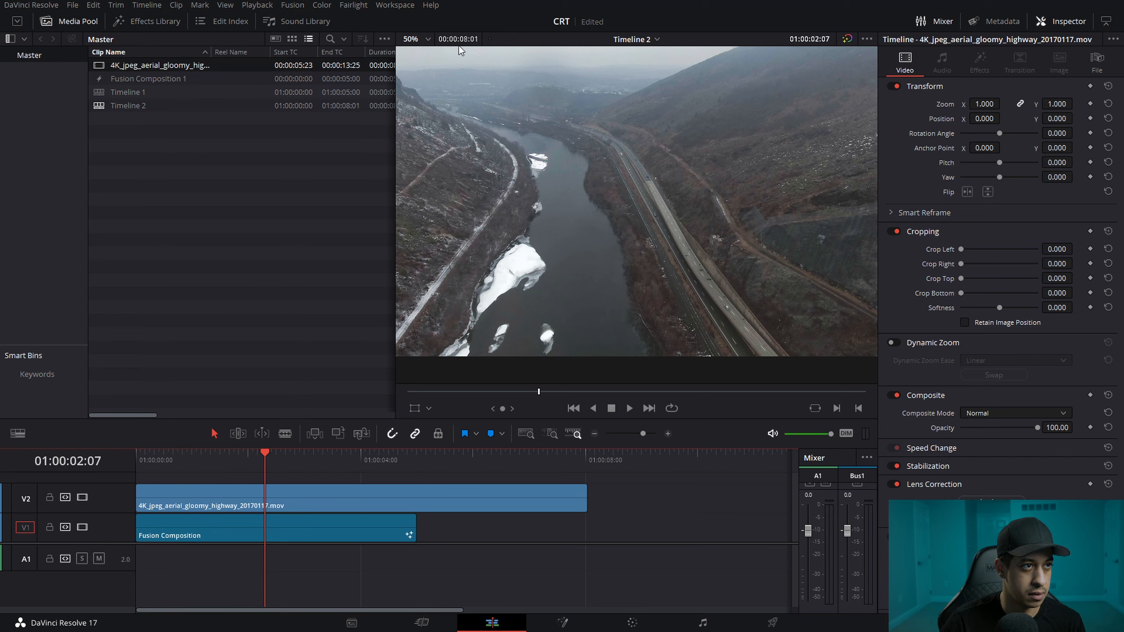
# Step: Widen the timeline viewer, inspect the CRT effect full screen with V2 hidden, and toggle V2 to compare its brightness with the original clip
pyautogui.moveTo(394, 239); pyautogui.dragTo(175, 251)
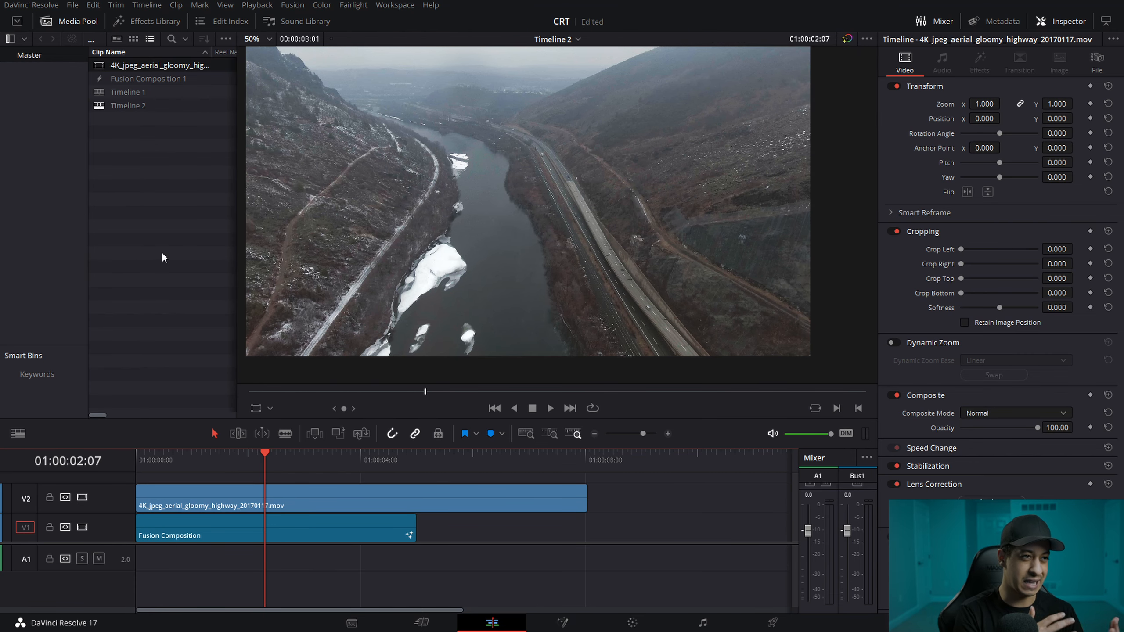
pyautogui.click(82, 497)
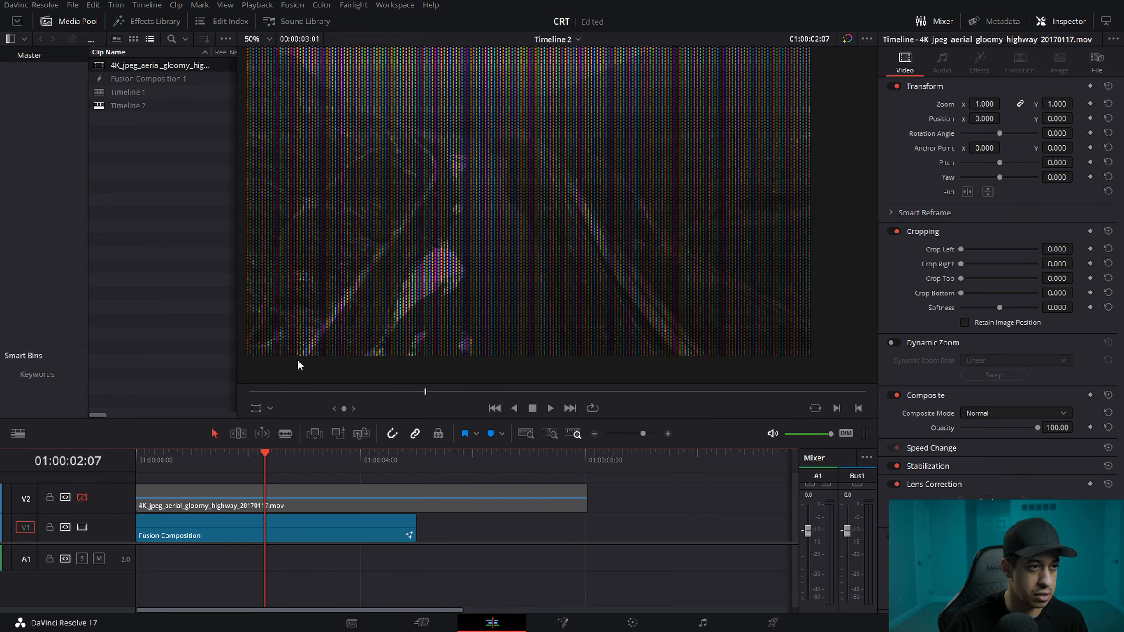
pyautogui.hotkey('ctrl', 'f')
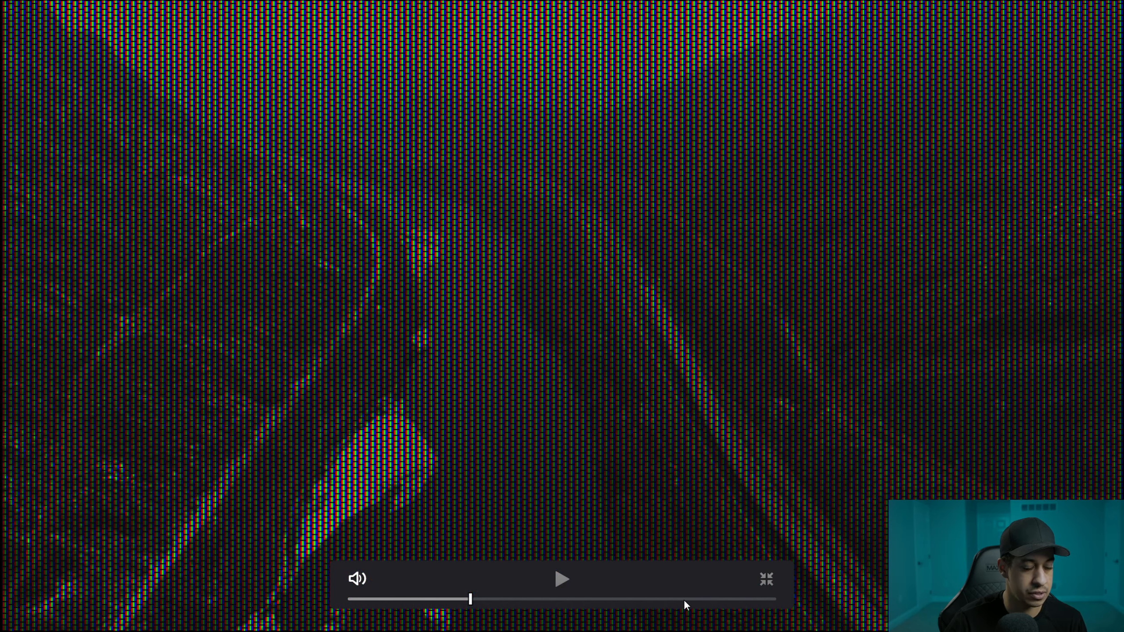
pyautogui.click(767, 574)
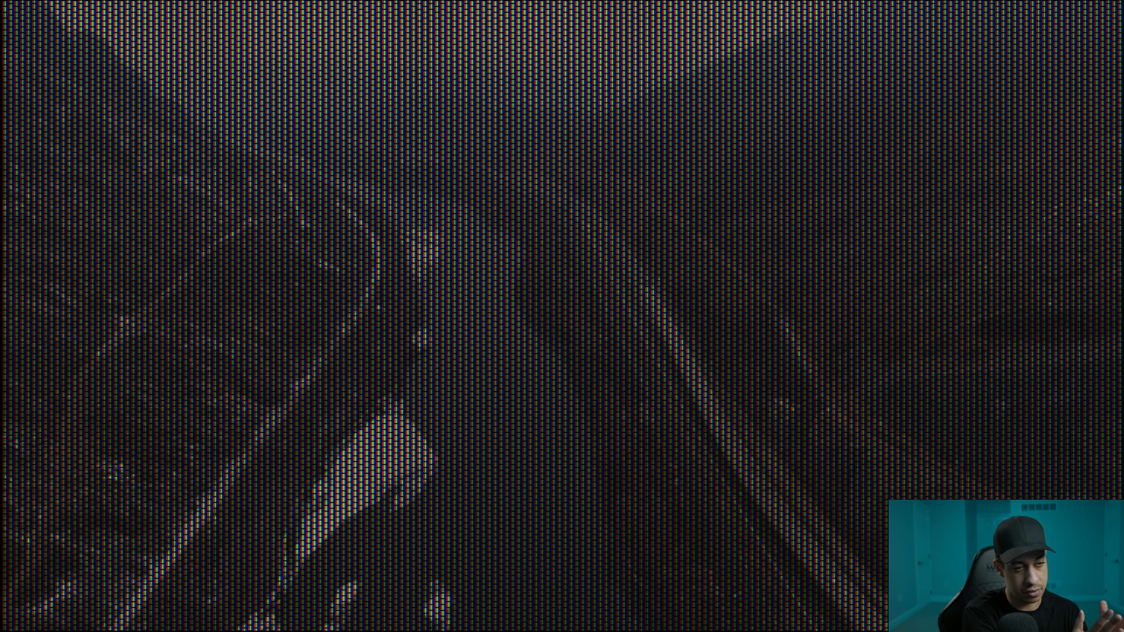
pyautogui.press('Escape')
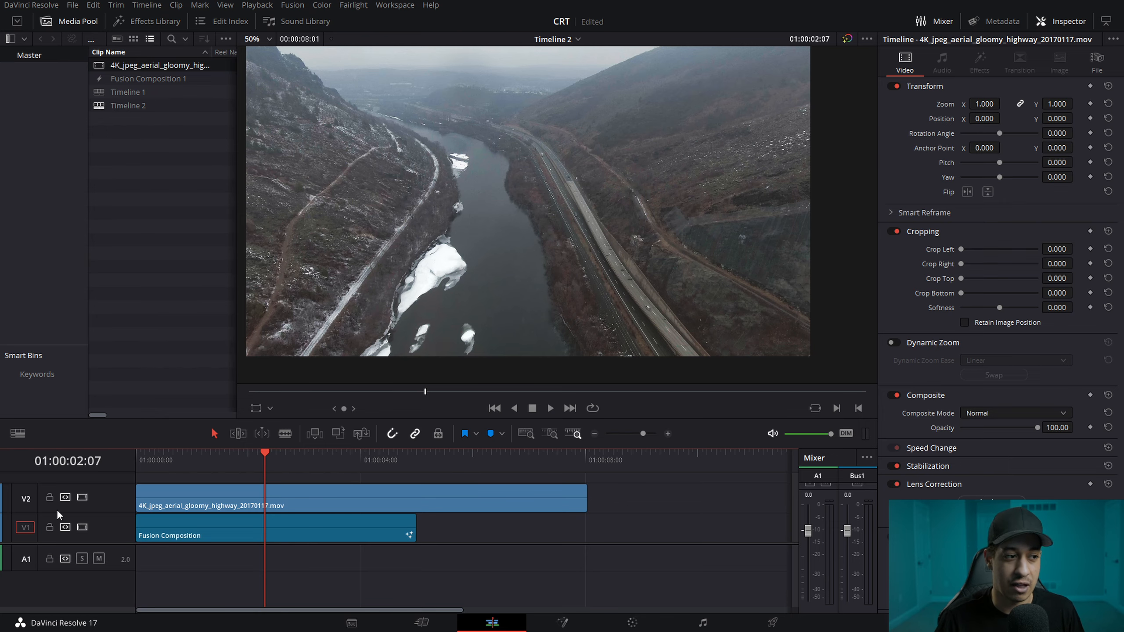
pyautogui.click(82, 497)
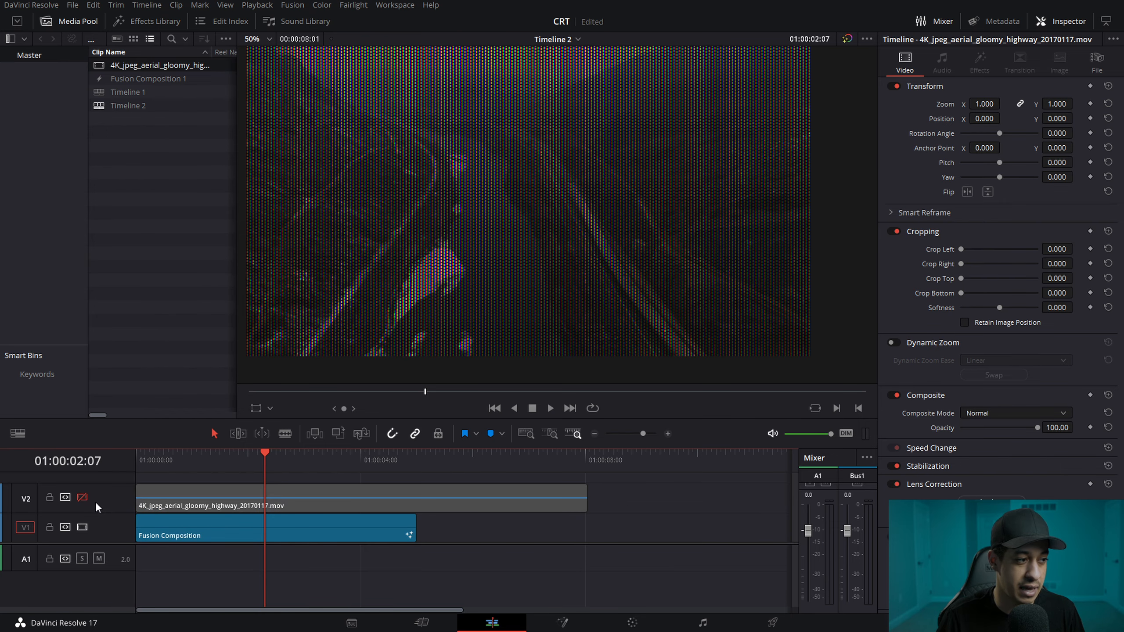
pyautogui.click(82, 498)
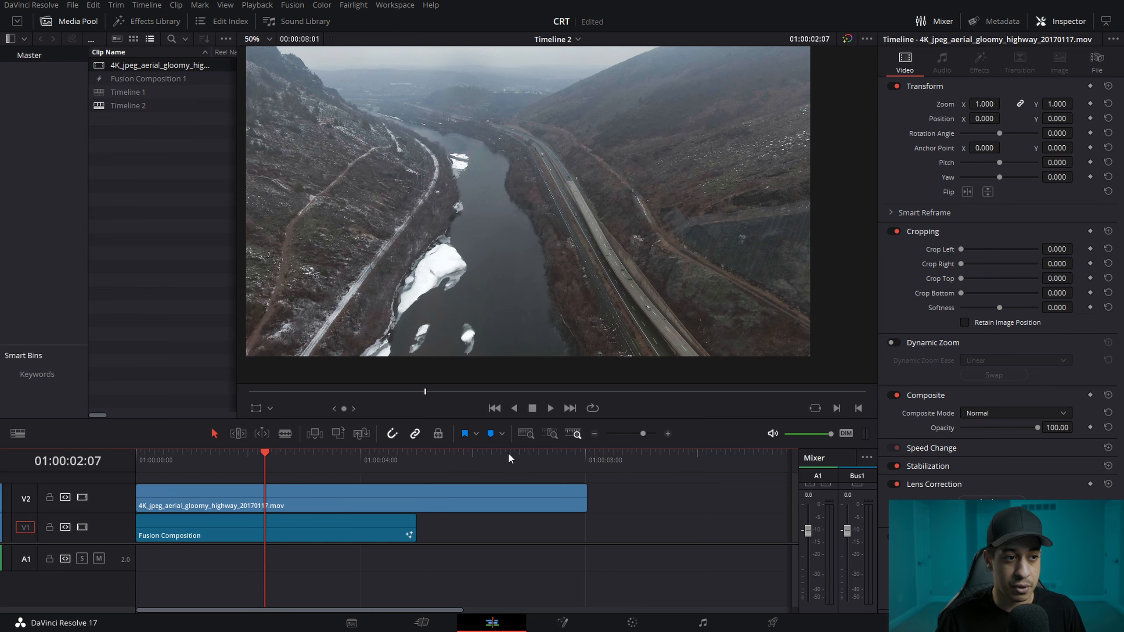